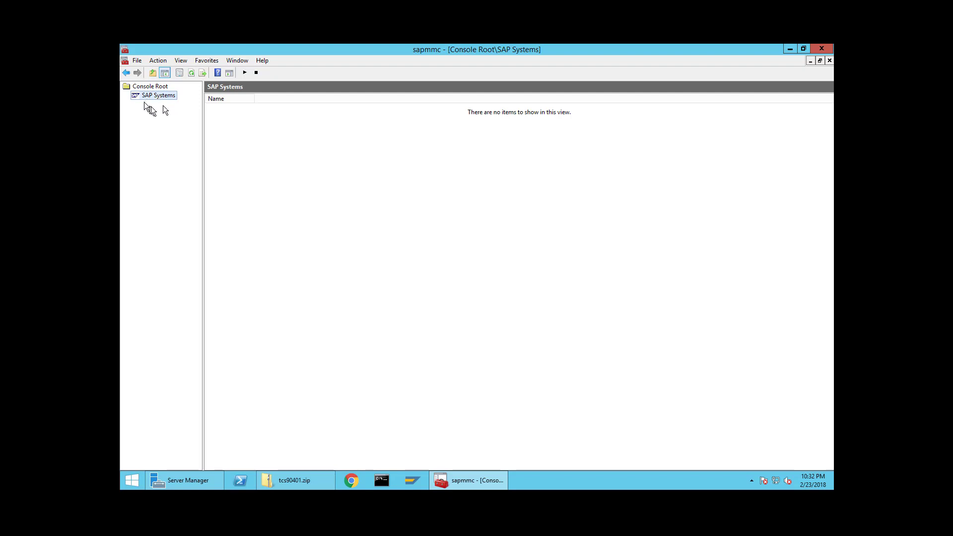
- Add fixed instance winehp8 00 in the SAP Systems properties, then expand EH8 to list its instances
click(158, 60)
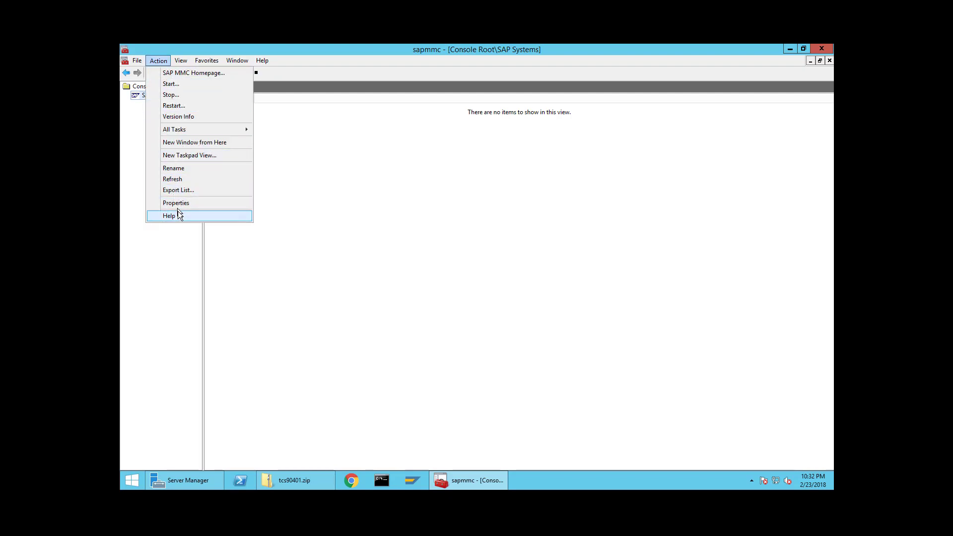
click(177, 203)
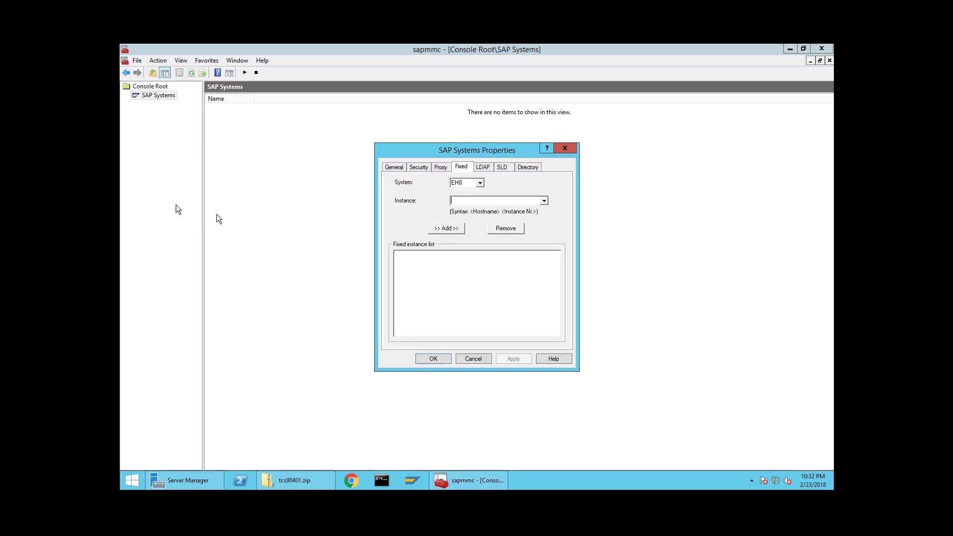
click(466, 203)
text(winehp8 00)
click(450, 228)
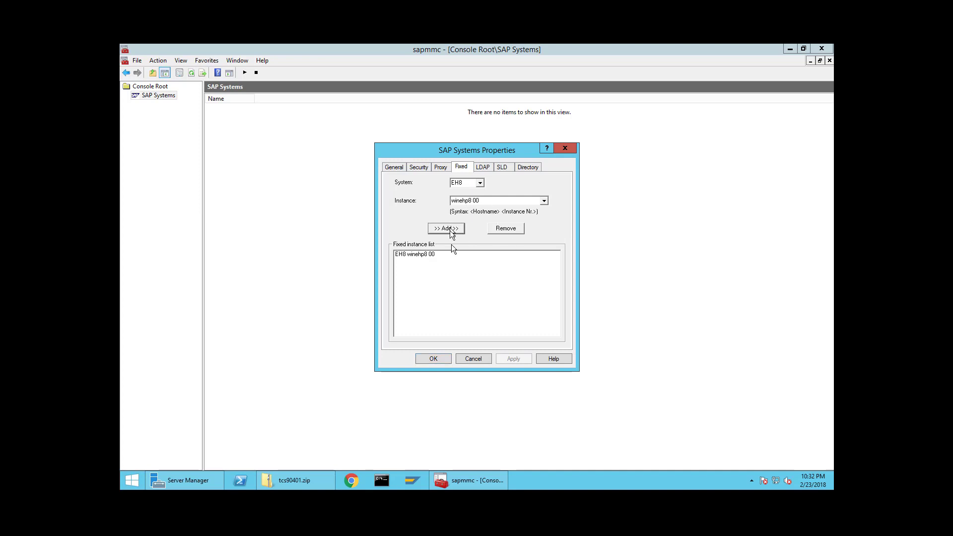
click(437, 354)
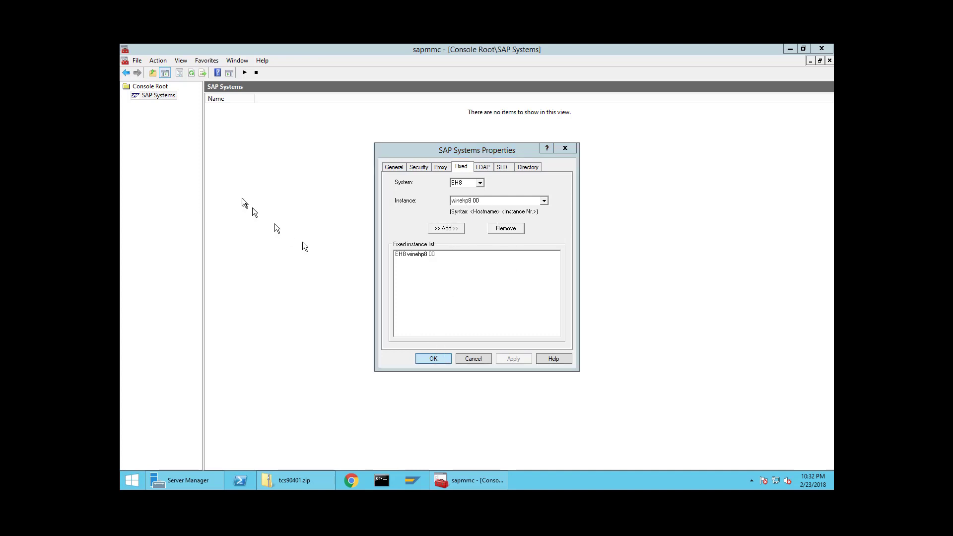
click(150, 104)
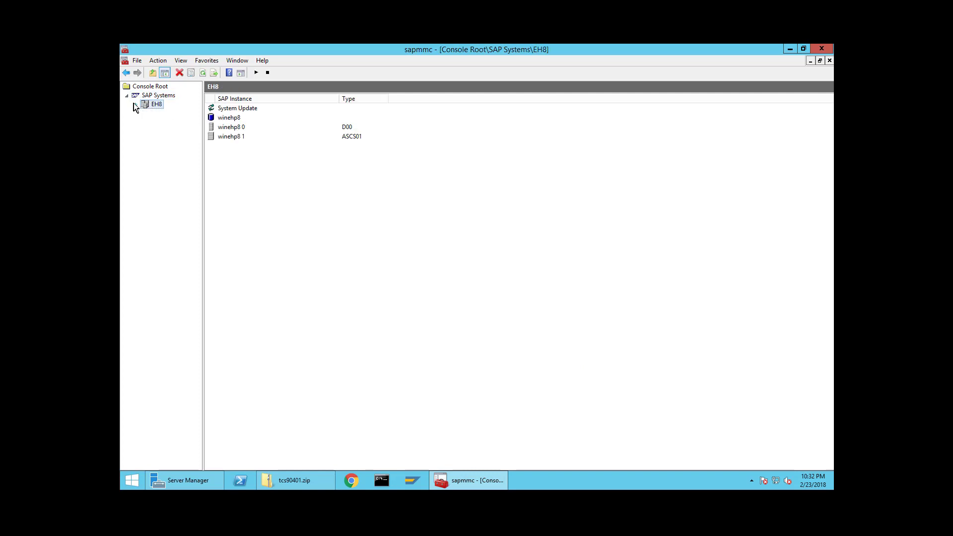
- Start system EH8 via All Tasks > Start..., authenticating with the OS user's password
click(136, 105)
right_click(157, 103)
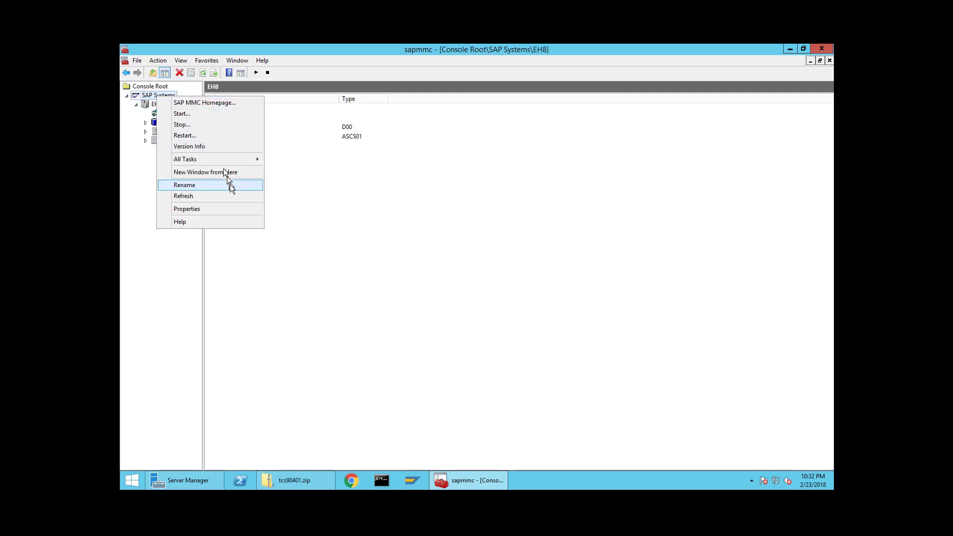
mouse_move(224, 159)
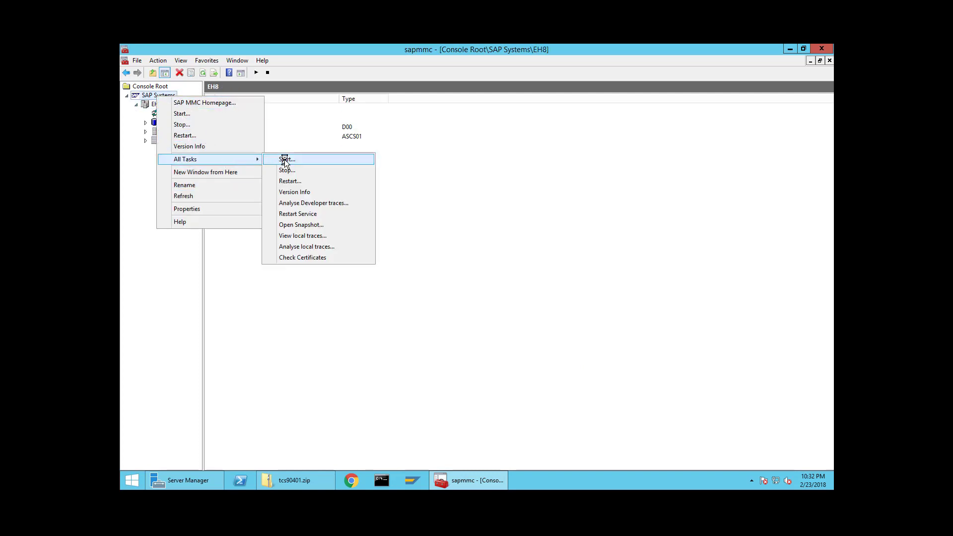
click(284, 160)
click(439, 286)
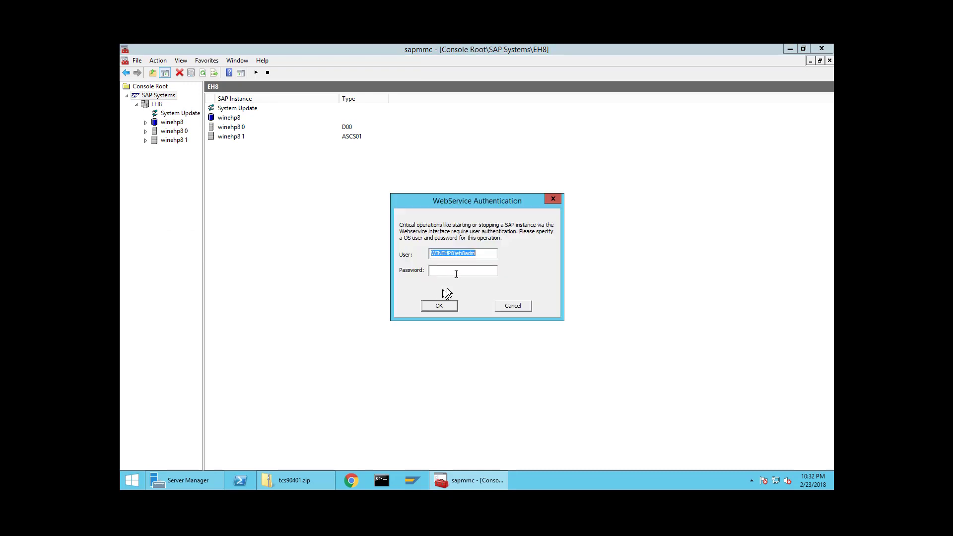
click(458, 268)
text(**********)
key(Return)
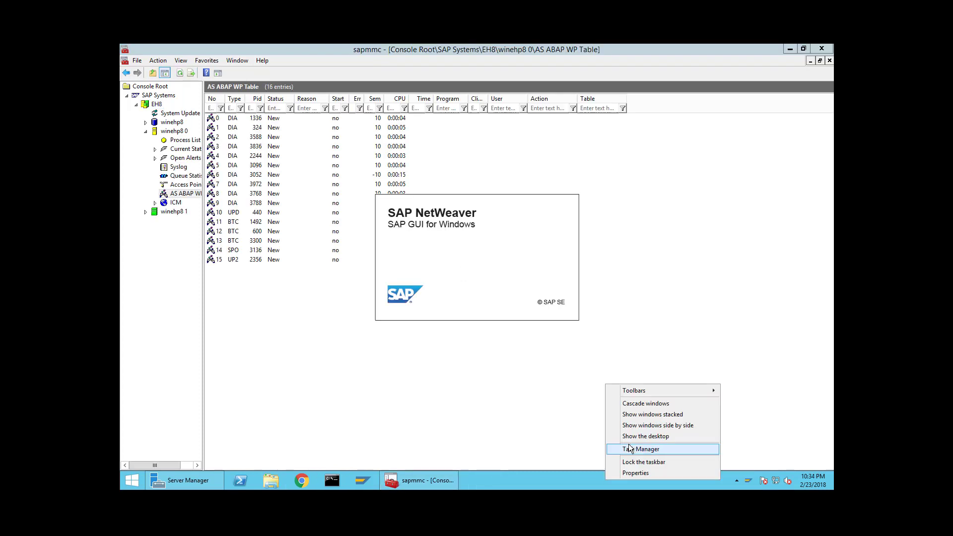
- Launch SAP GUI and log on to client 800 with the technical user's name and password
click(631, 449)
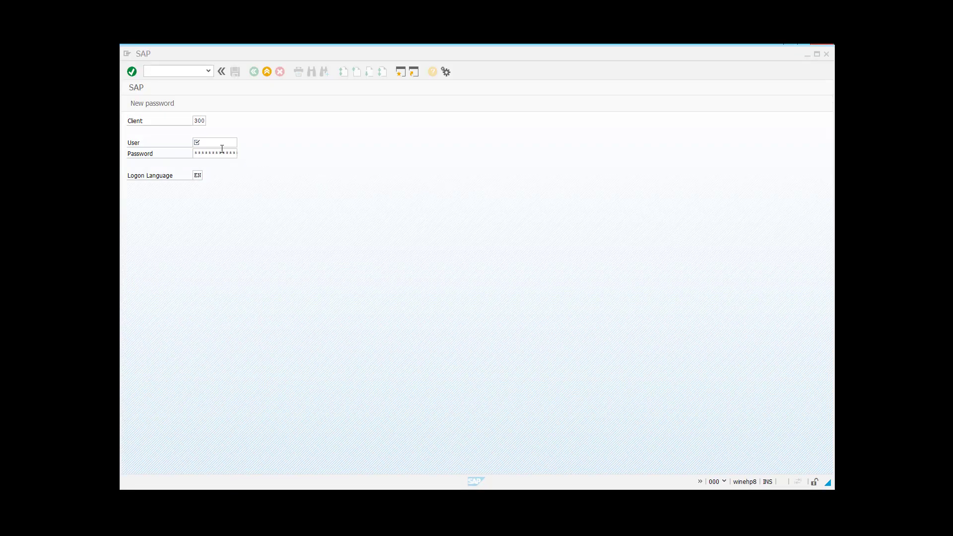
click(222, 149)
click(222, 141)
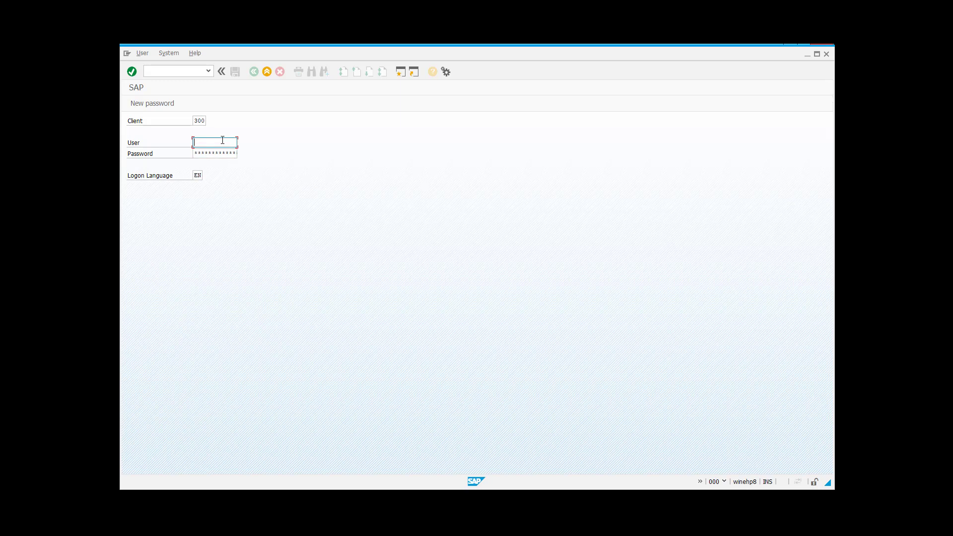
text(tech)
key(Down)
key(Return)
key(Tab)
key(Return)
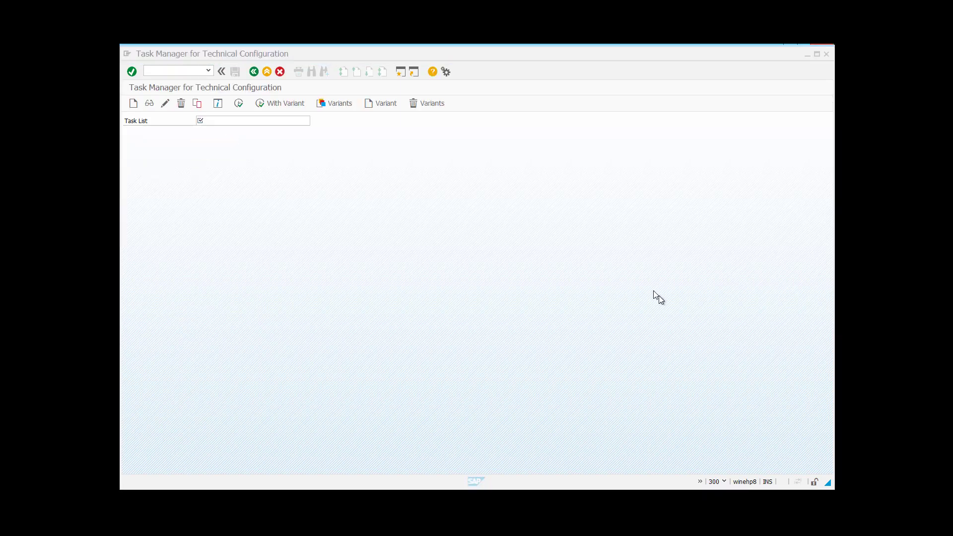
- Open the Task Manager for Technical Configuration with transaction /nstc01
click(170, 69)
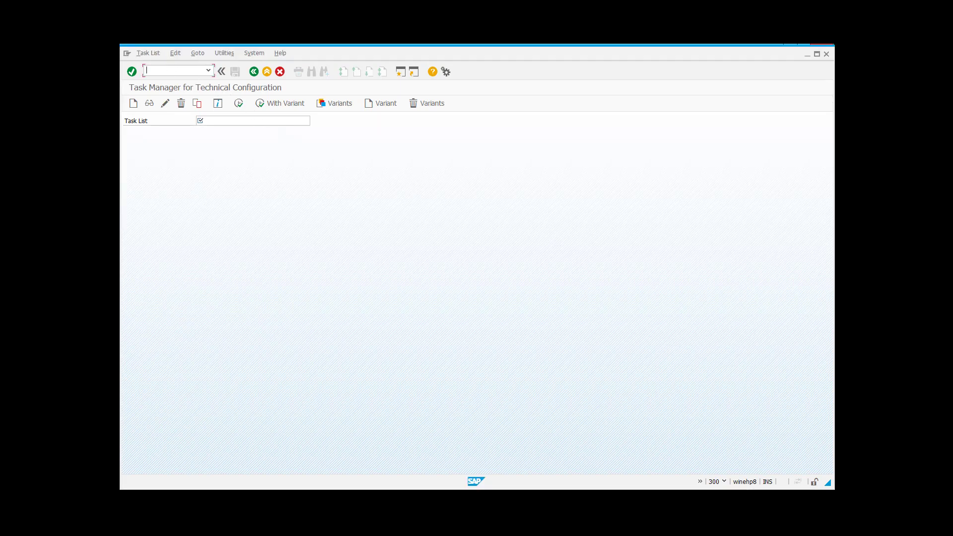
text(/nstc01)
key(Return)
- Pick SAP_FIORI_LAUNCHPAD_INIT_SETUP from the Task List search help
click(316, 122)
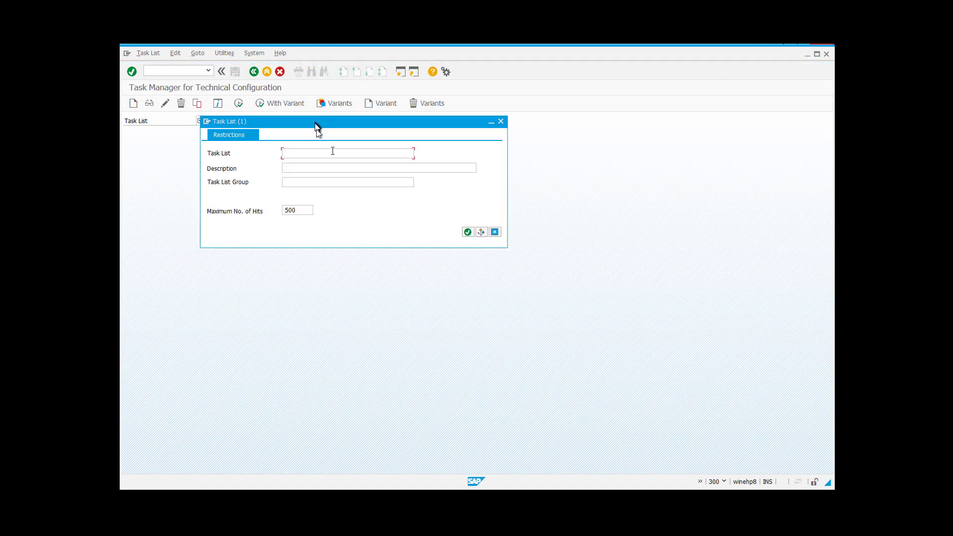
click(468, 232)
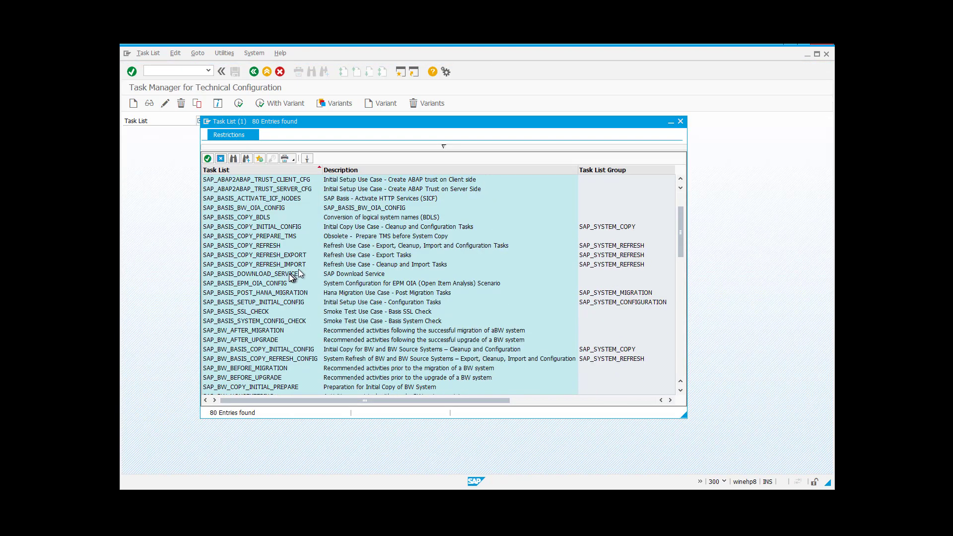
scroll(293, 275, down, 6)
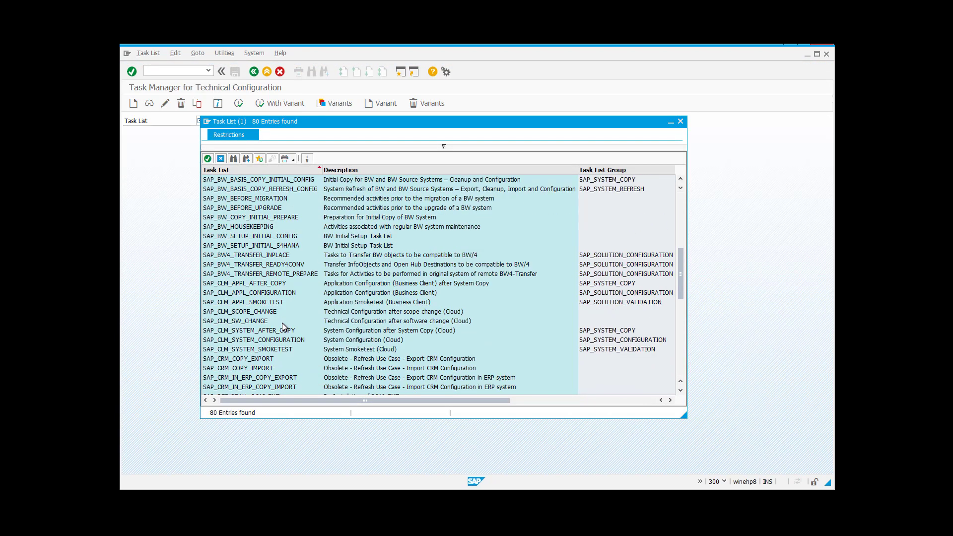
scroll(282, 322, down, 7)
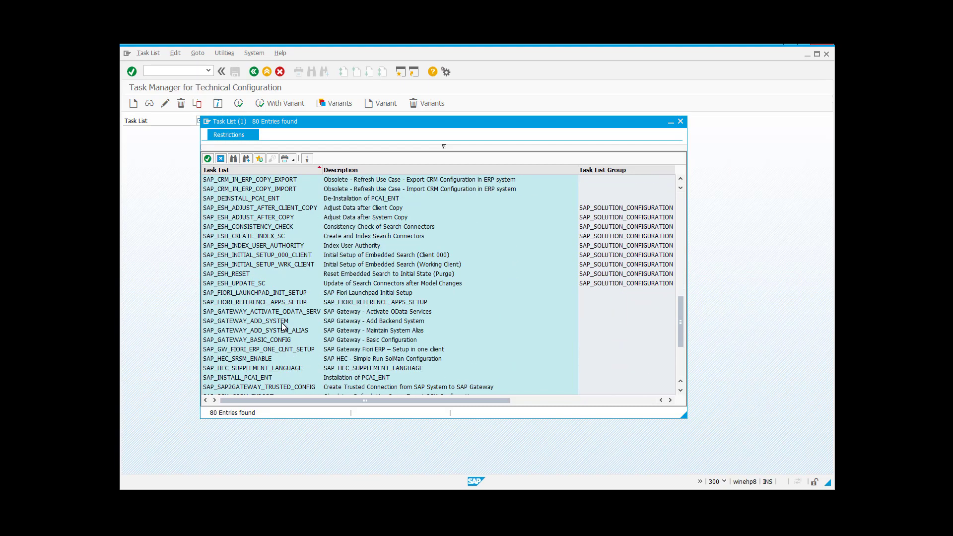
click(264, 293)
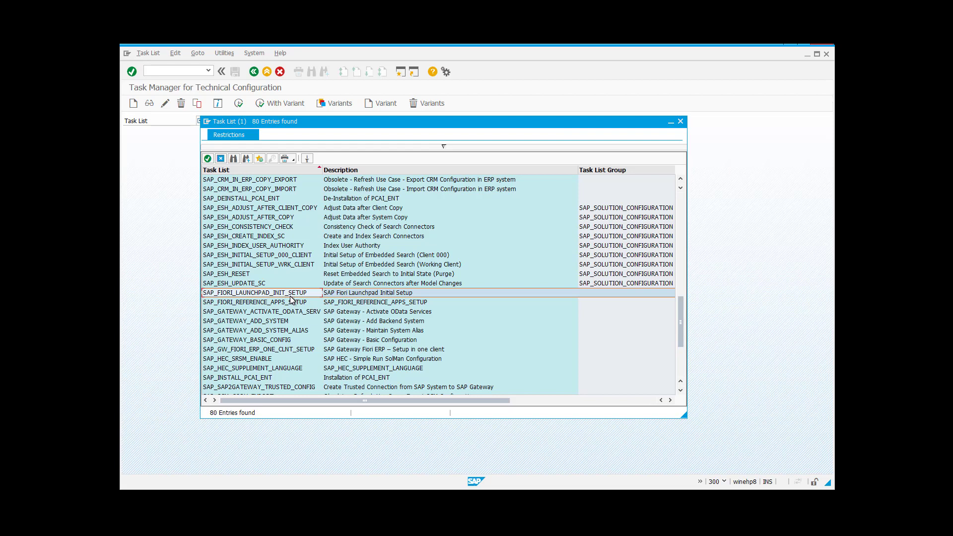
double_click(285, 294)
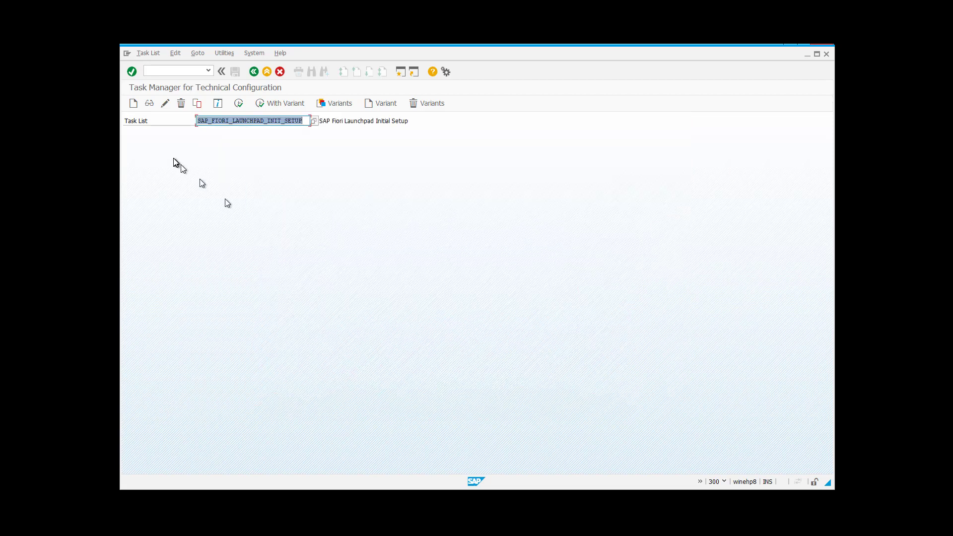
click(177, 72)
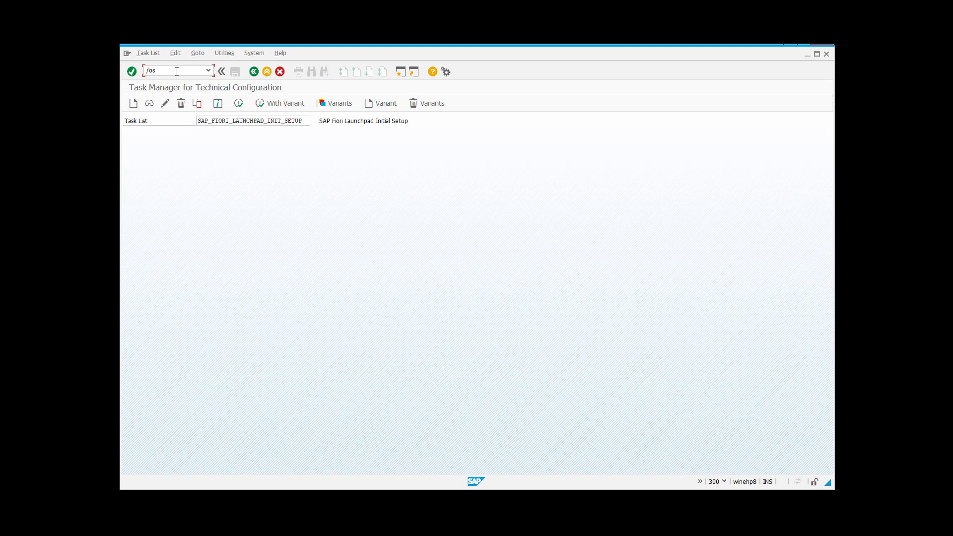
text(/osmgw)
key(Return)
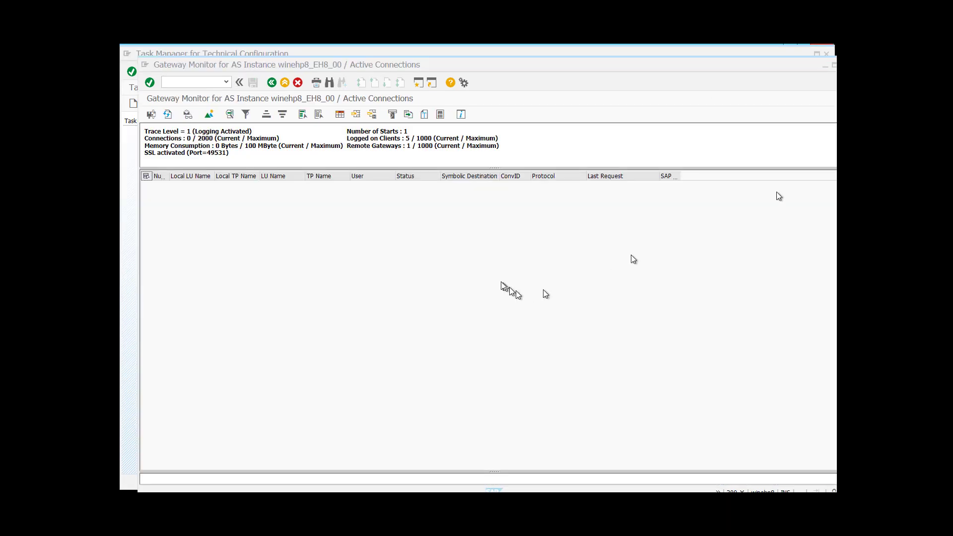
click(423, 210)
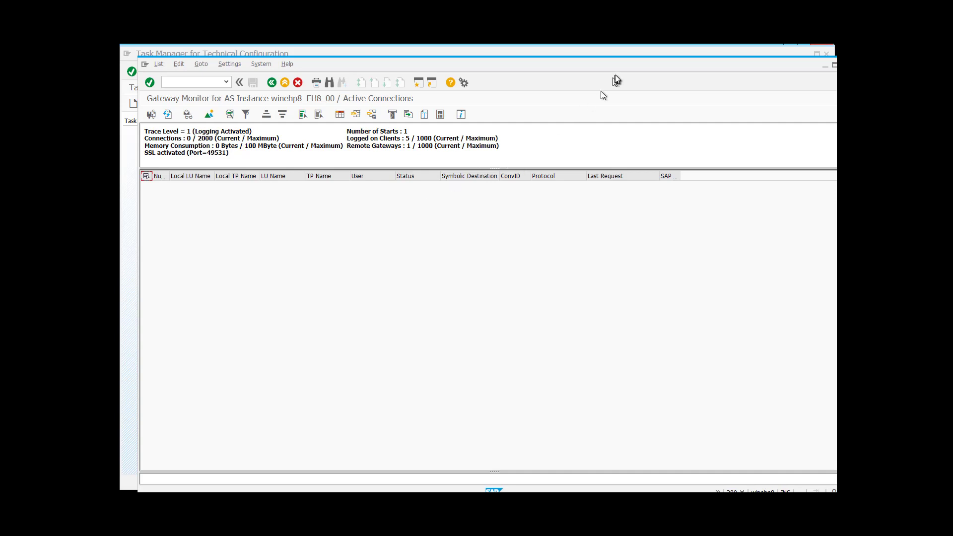
click(826, 65)
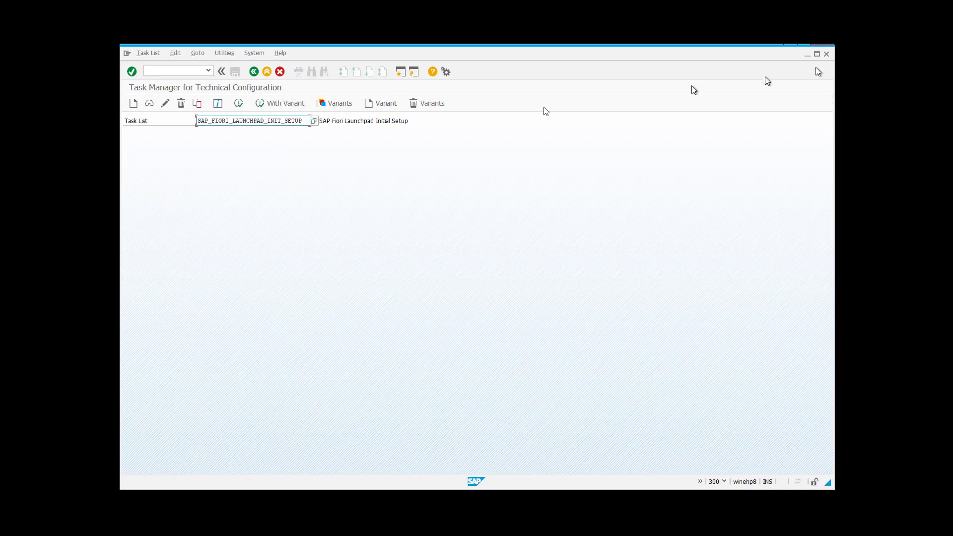
- Generate the launchpad setup run and check in /osmicm that HTTP 8000 and HTTPS 8100 are active
click(238, 104)
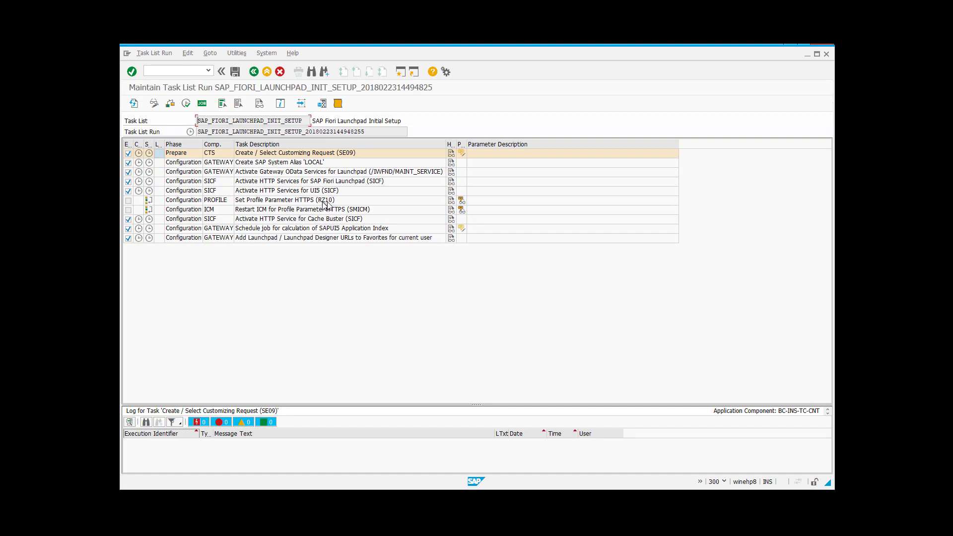
click(175, 71)
text(/osmicm)
key(Return)
click(188, 115)
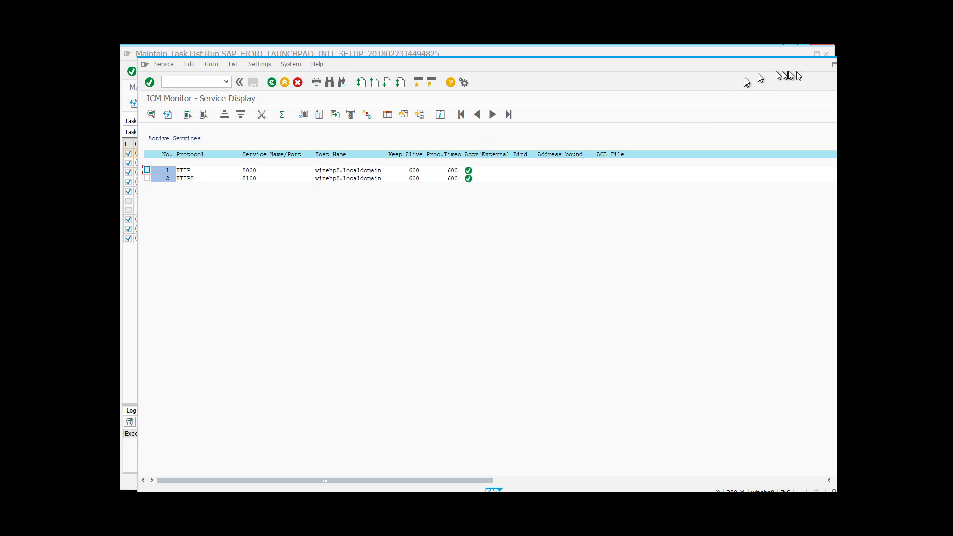
click(845, 65)
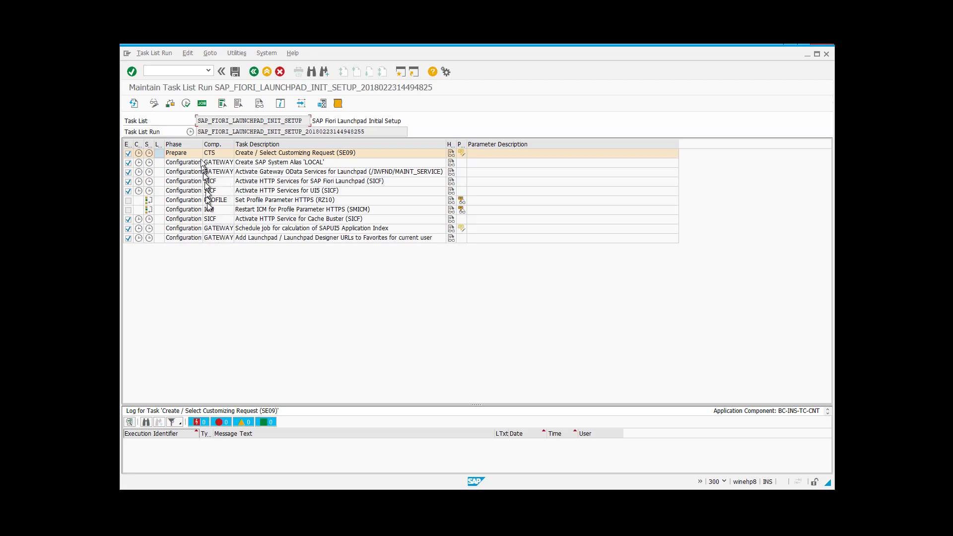
- Run the launchpad setup tasks in dialog (F8) until the run finishes successfully
click(185, 106)
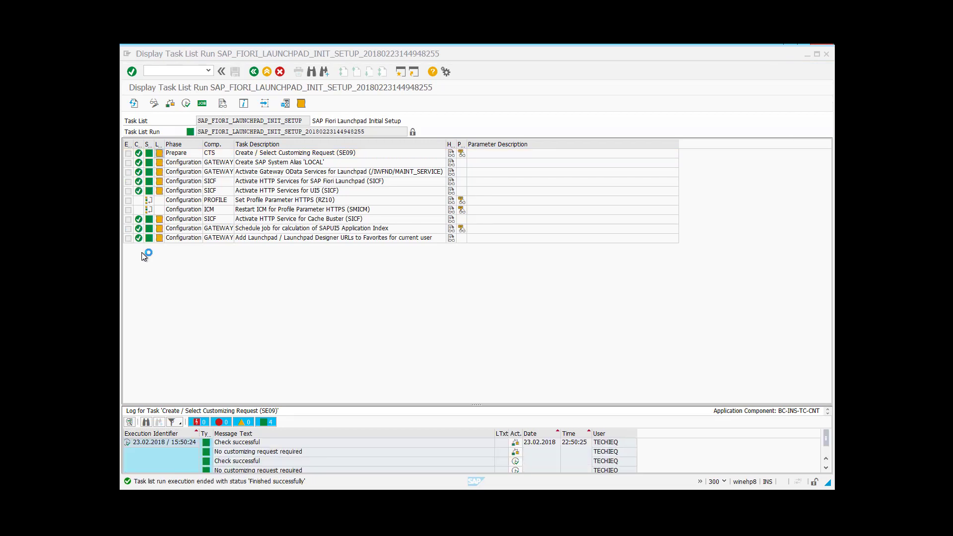
- Back on the Task Manager, clear the Task List field and pick SAP_GATEWAY_BASIC_CONFIG from the search help
click(254, 72)
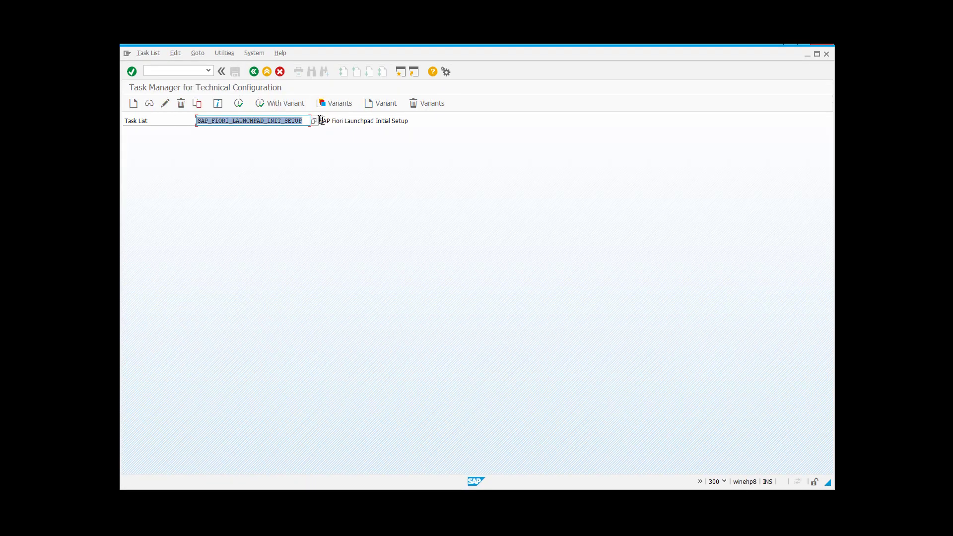
key(Delete)
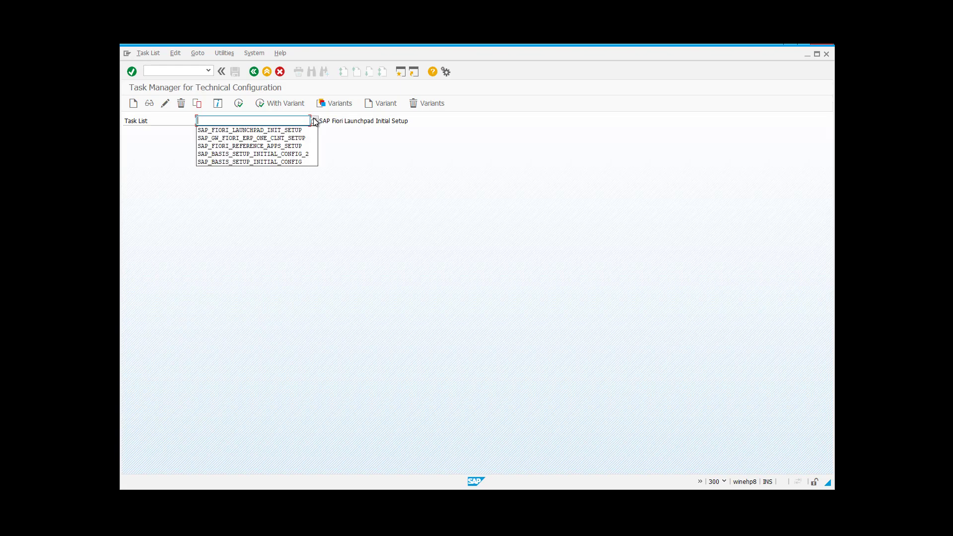
click(314, 122)
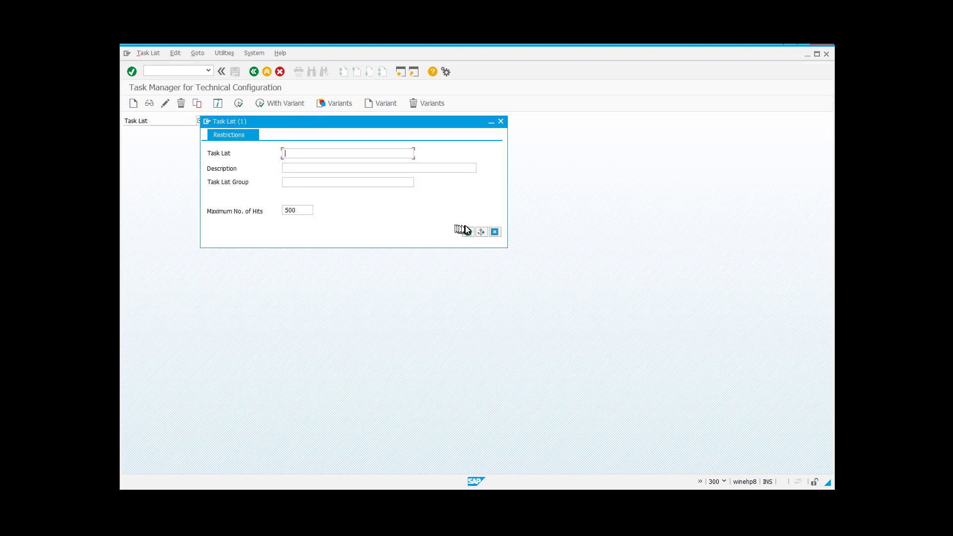
click(468, 231)
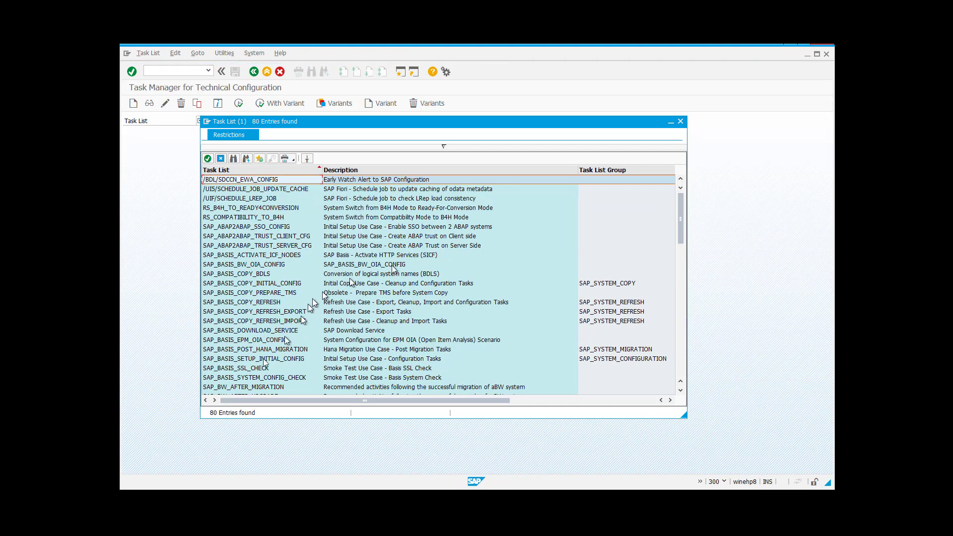
scroll(273, 364, down, 3)
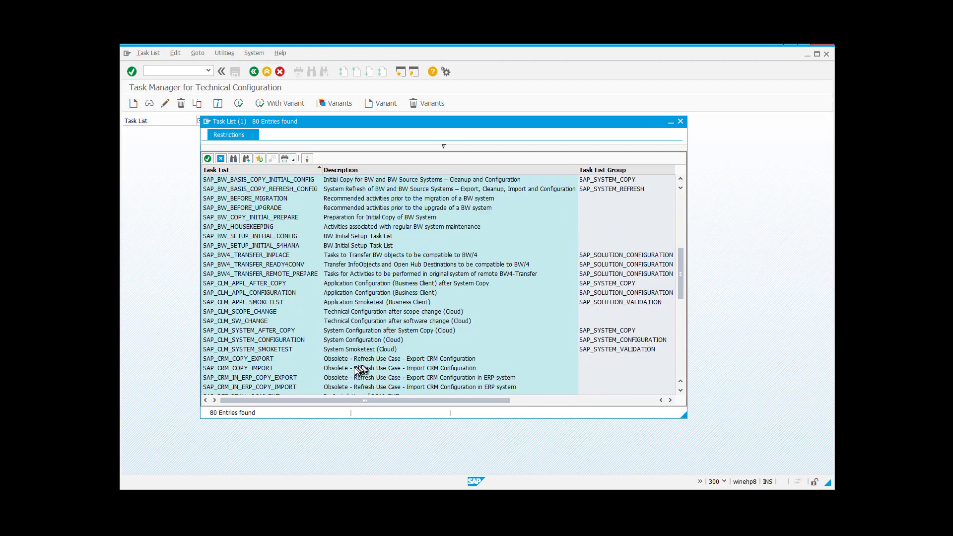
scroll(313, 327, down, 5)
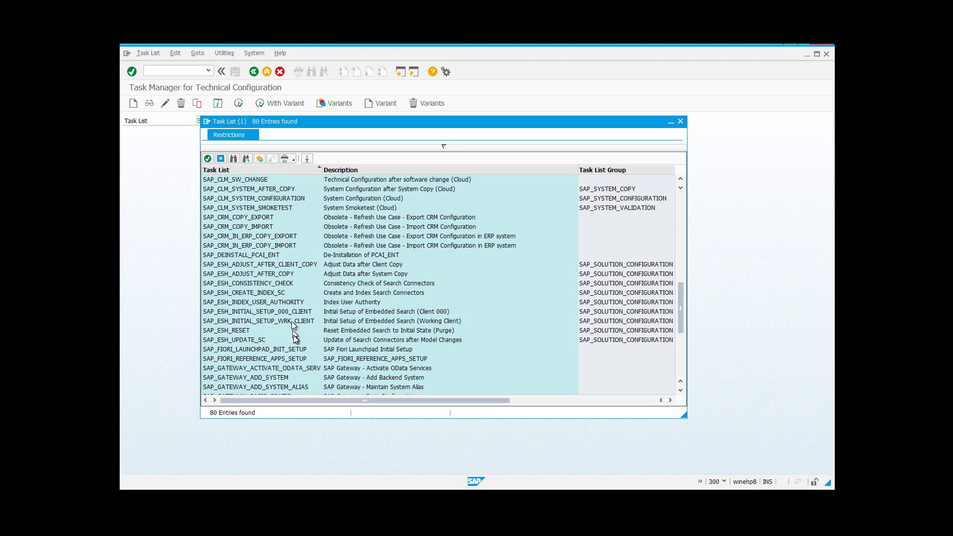
click(298, 350)
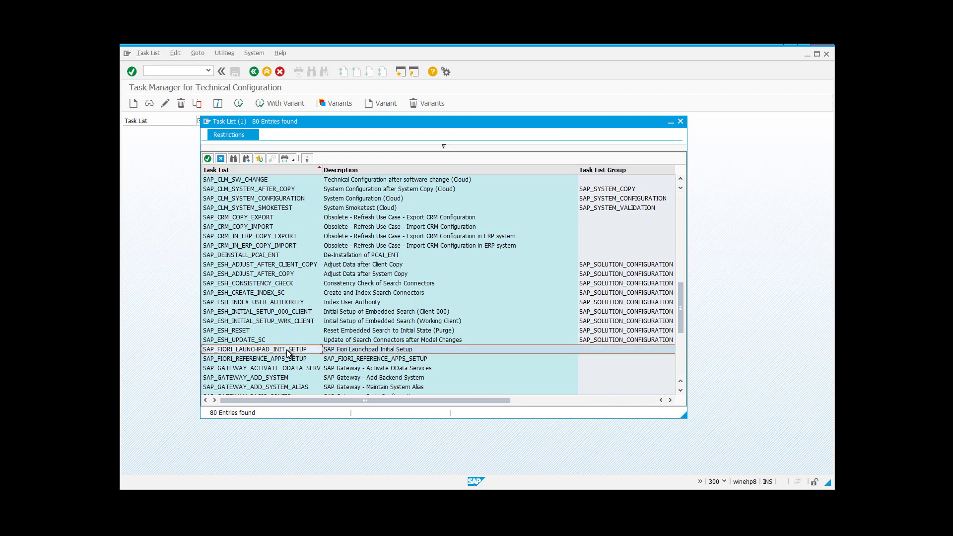
scroll(300, 359, down, 1)
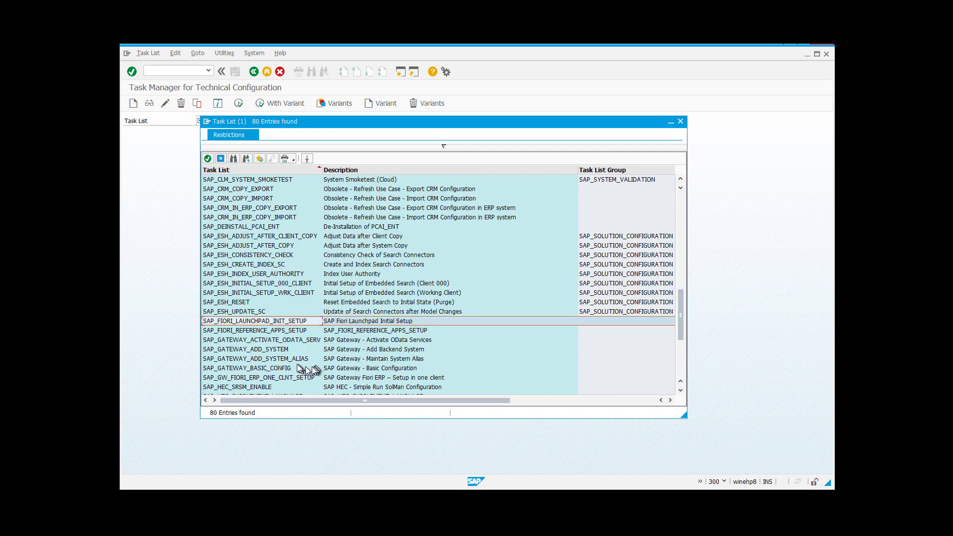
click(305, 368)
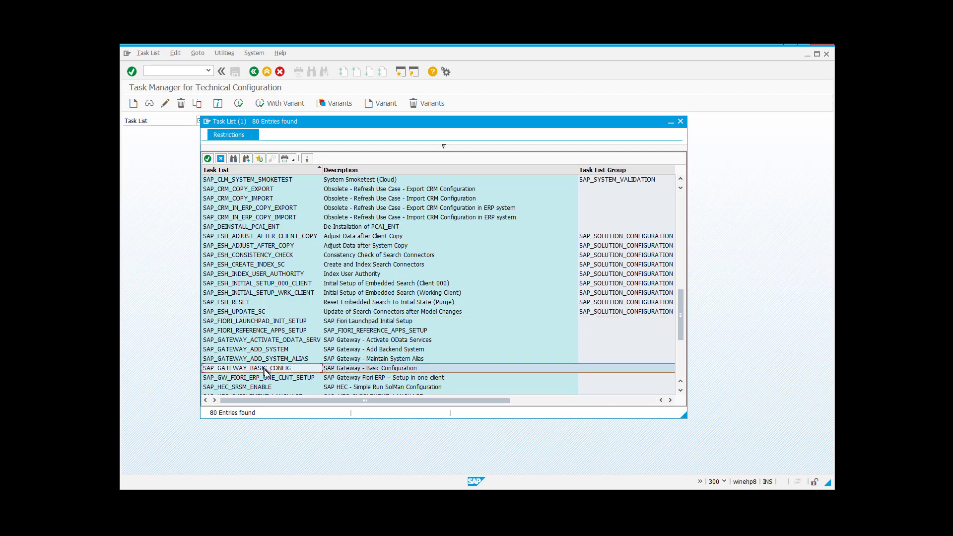
double_click(306, 368)
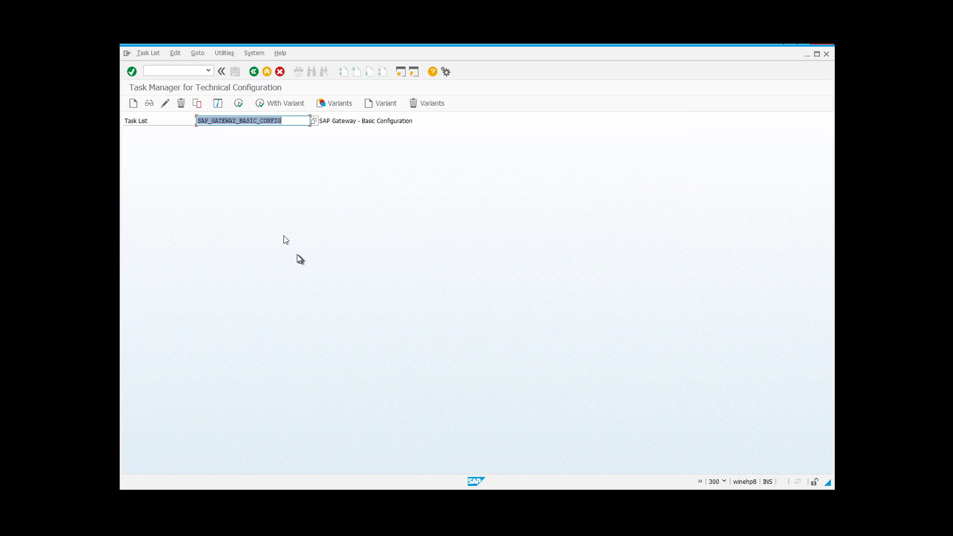
- Generate the Gateway basic configuration run without the virus scan profile report and start it in background
click(239, 104)
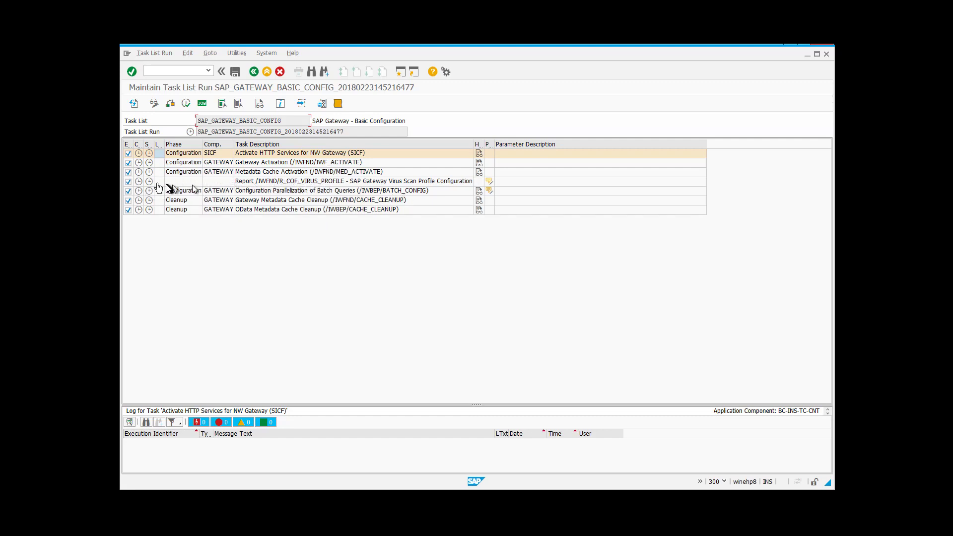
click(128, 182)
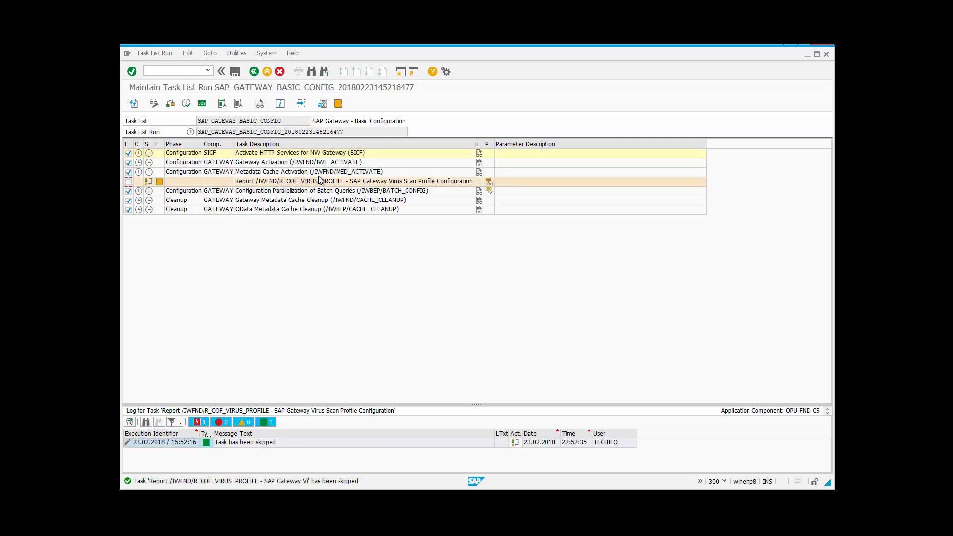
click(187, 103)
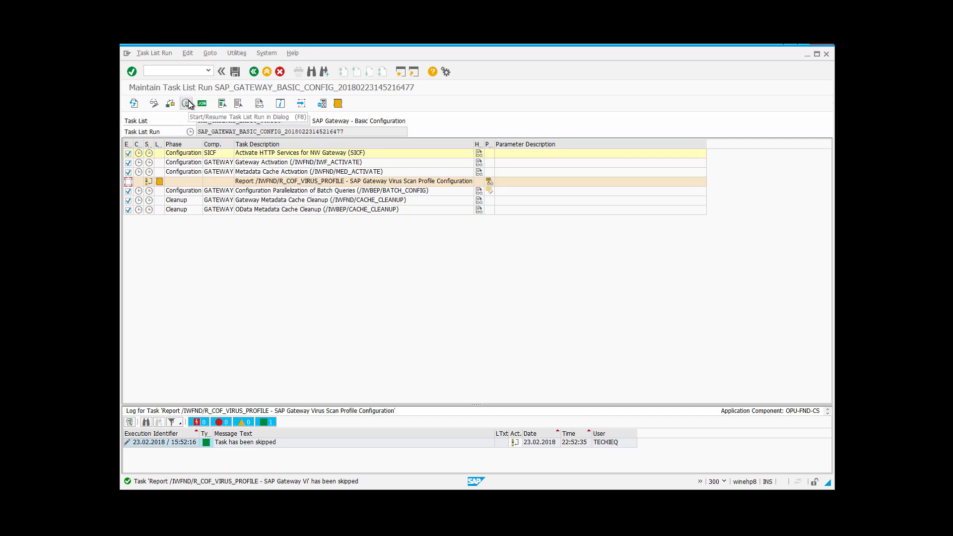
click(202, 105)
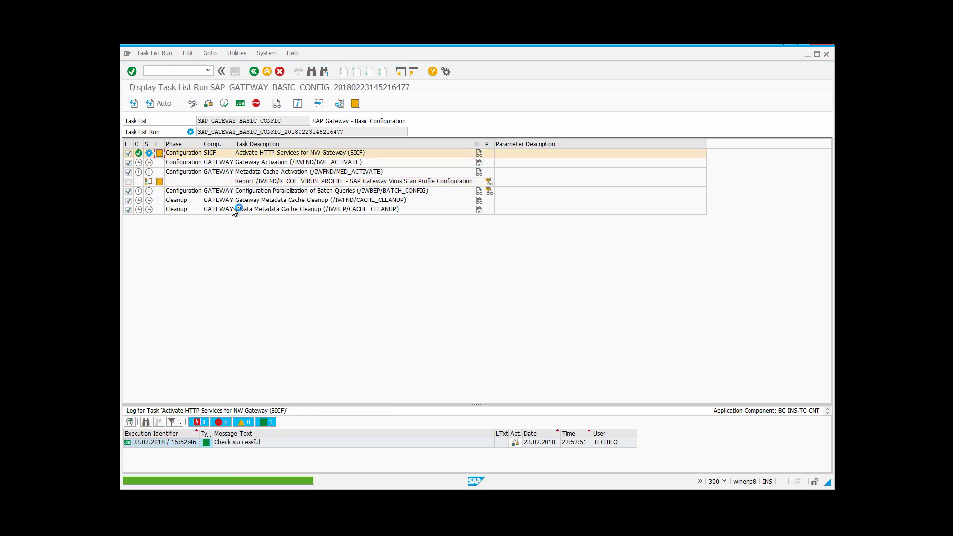
- Set auto refresh to 60 seconds, then return to the Task Manager start screen
click(159, 105)
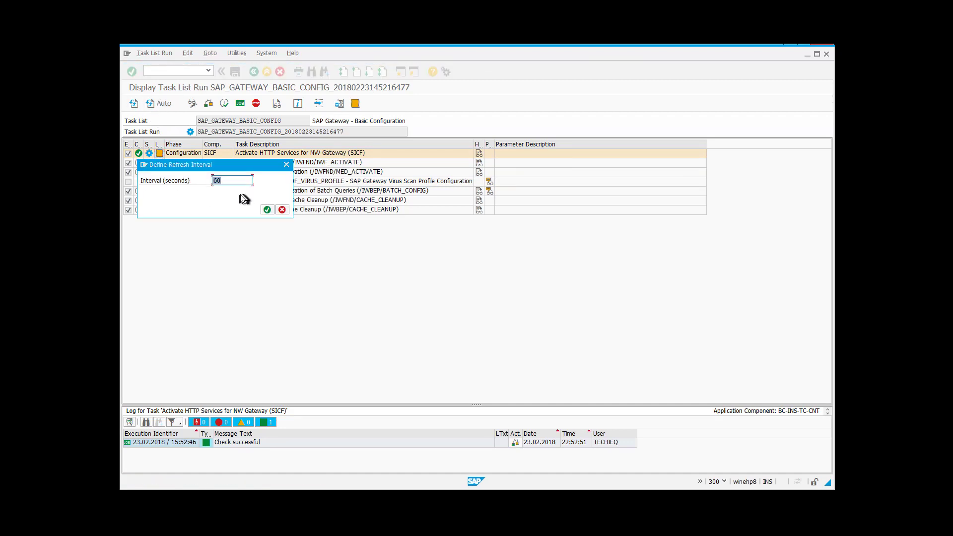
click(267, 210)
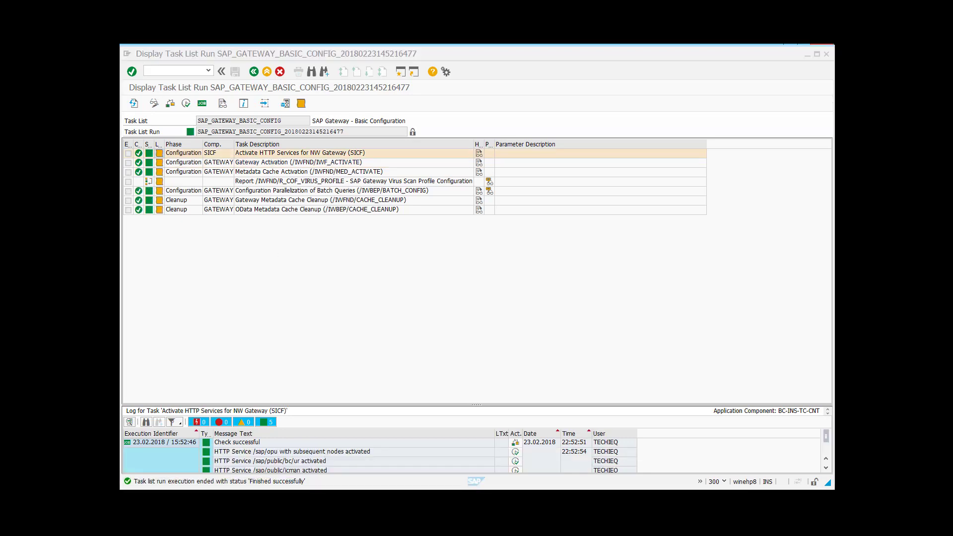
click(323, 298)
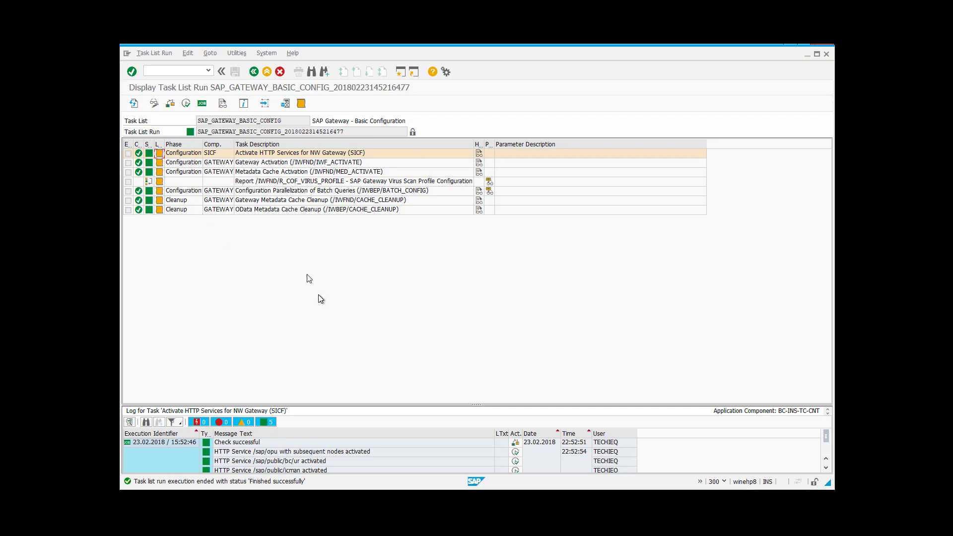
click(254, 71)
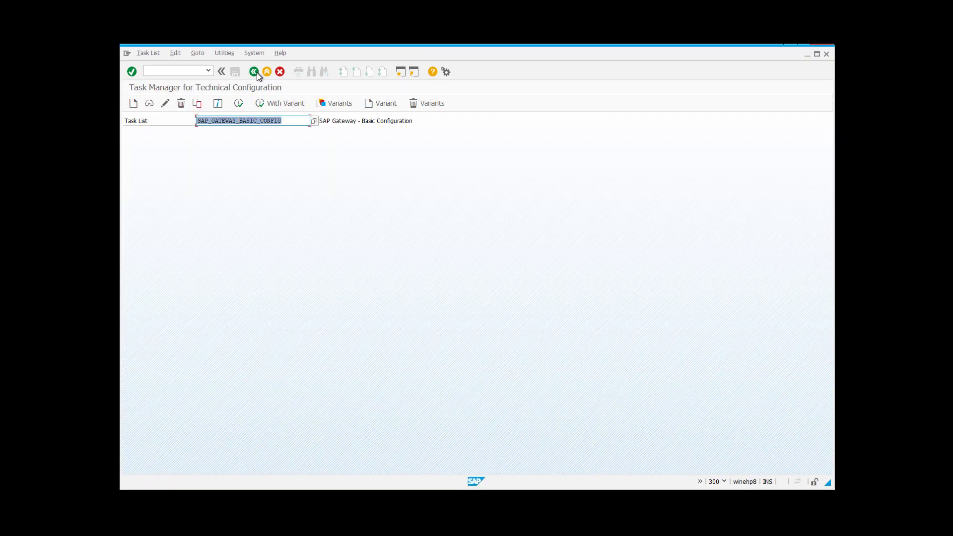
- Clear the Task List field and pick SAP_GW_FIORI_ERP_ONE_CLNT_SETUP from the search help
key(BackSpace)
click(314, 122)
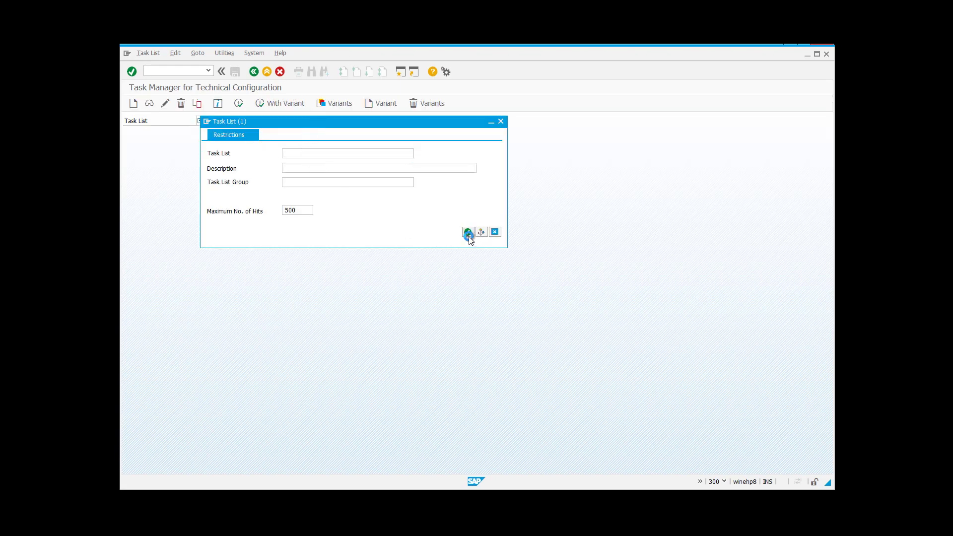
click(468, 233)
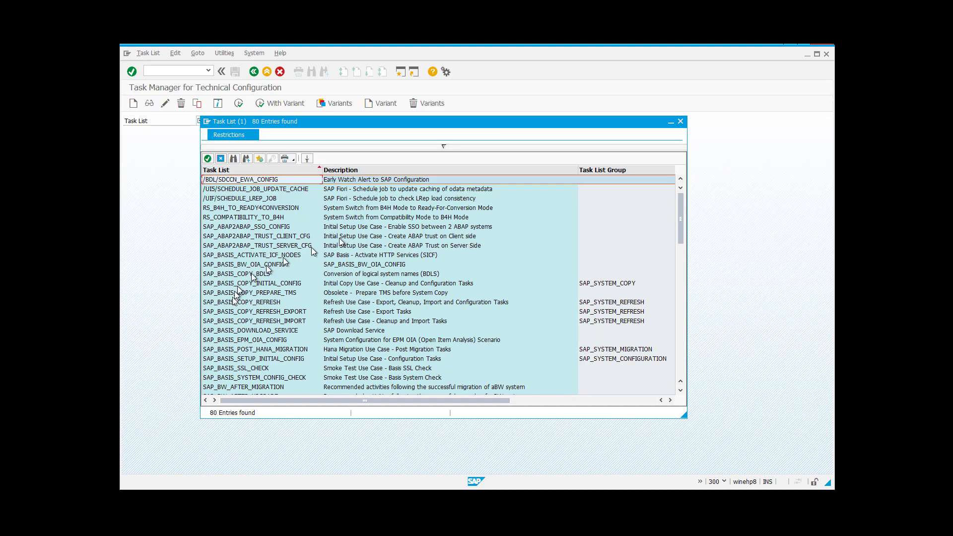
scroll(287, 368, down, 15)
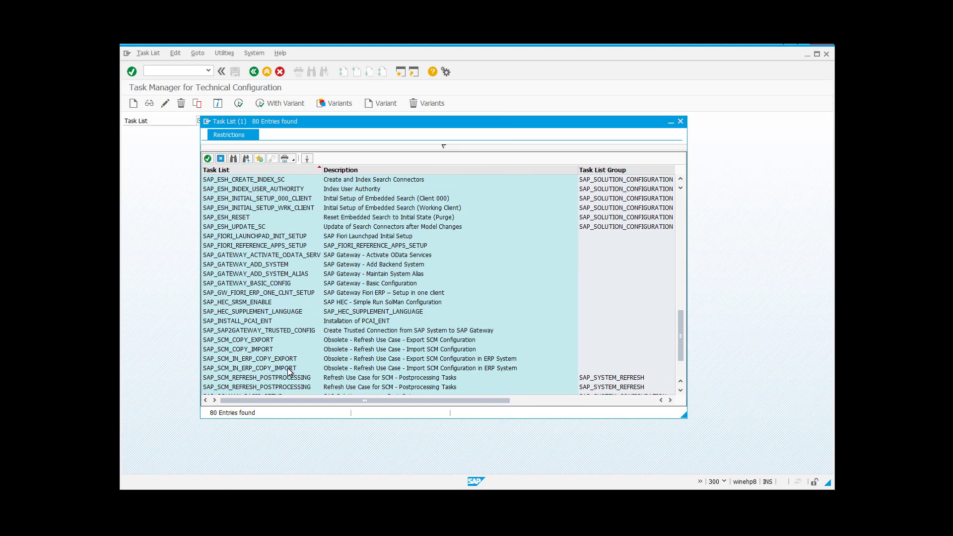
scroll(284, 275, up, 2)
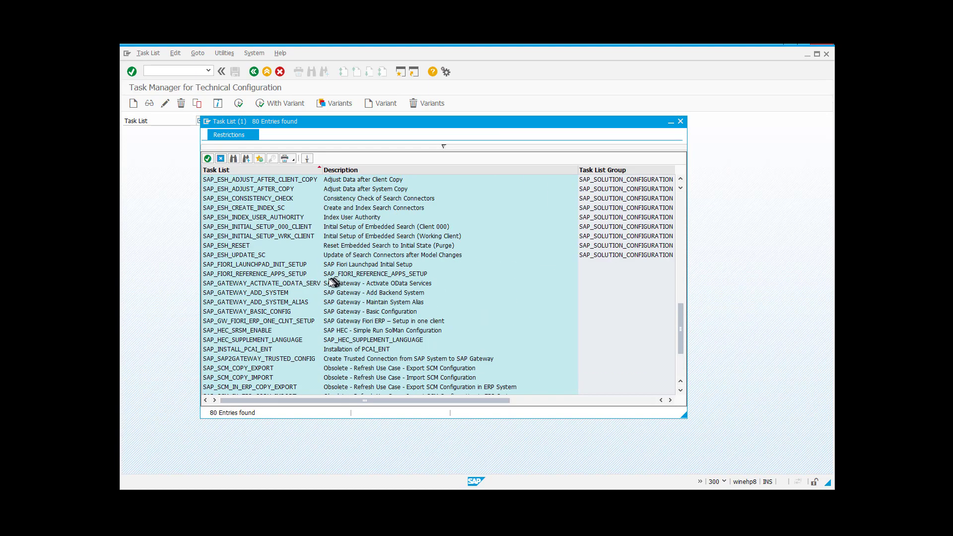
click(317, 322)
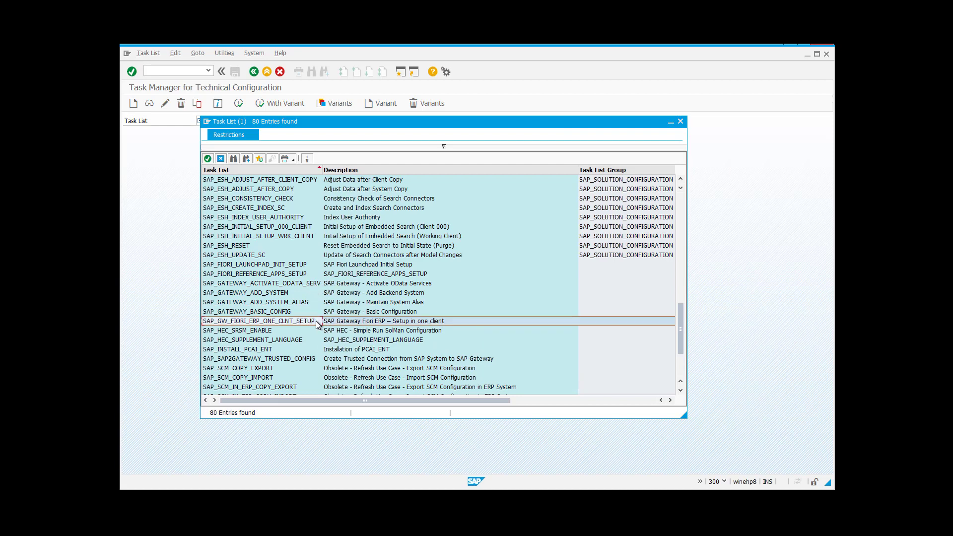
double_click(359, 322)
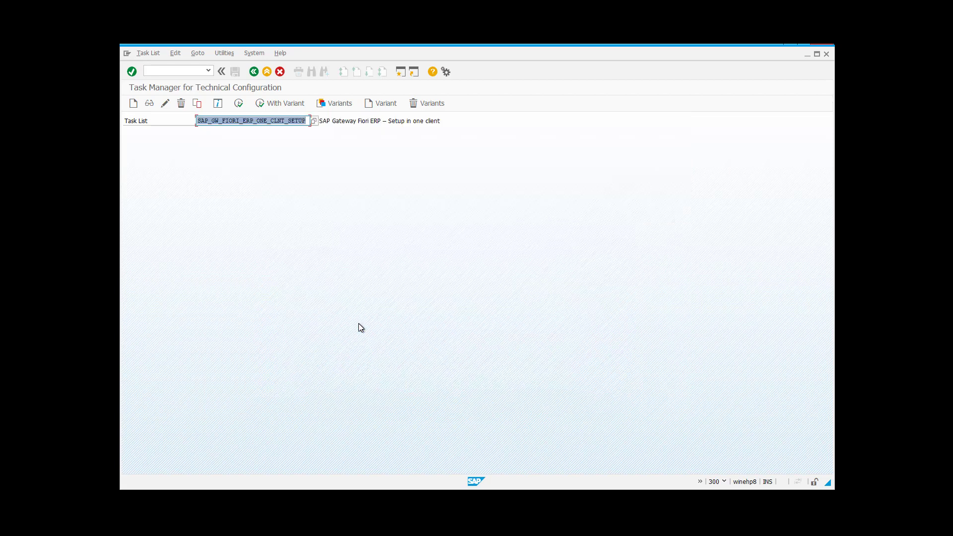
- Generate the run, excluding the virus scan report and Launchpad favorites tasks; review the OData service parameters without changes
click(238, 103)
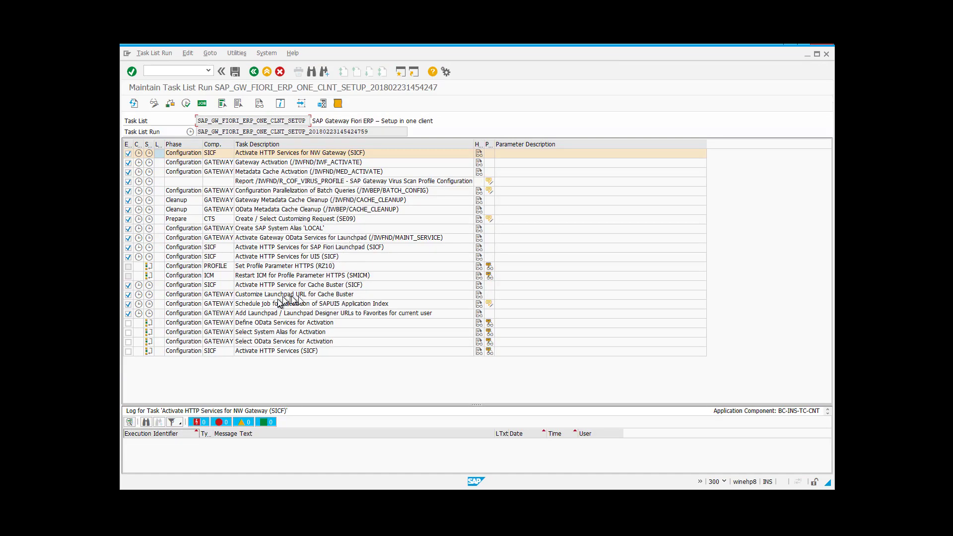
click(129, 183)
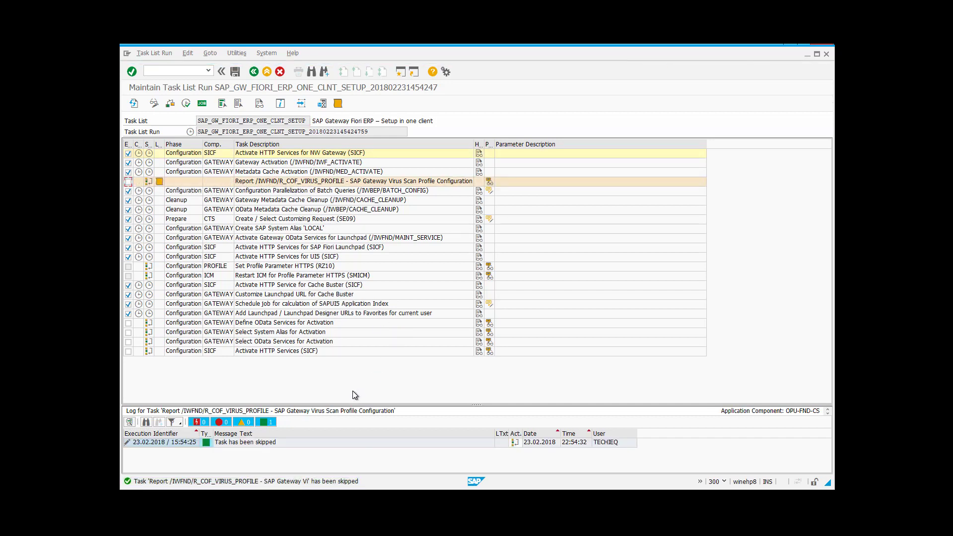
click(128, 313)
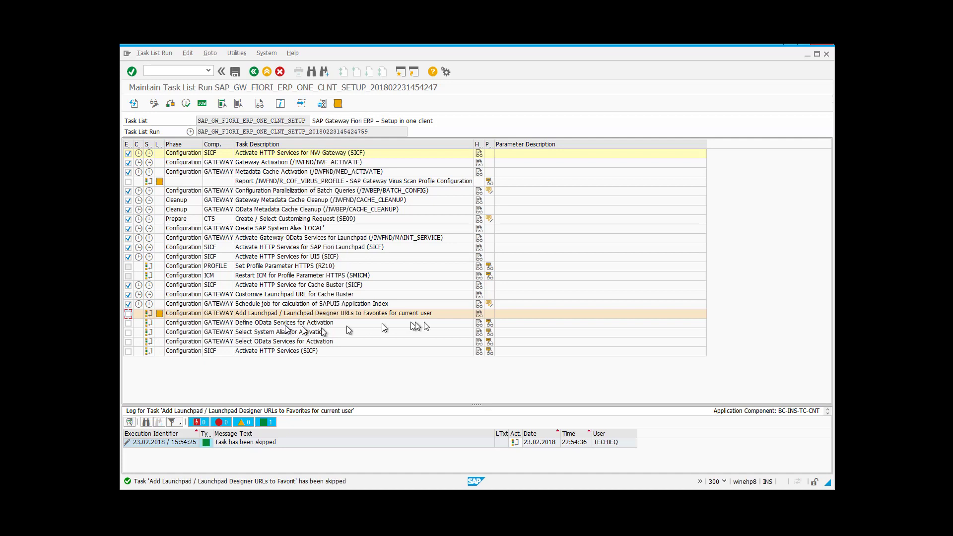
click(493, 324)
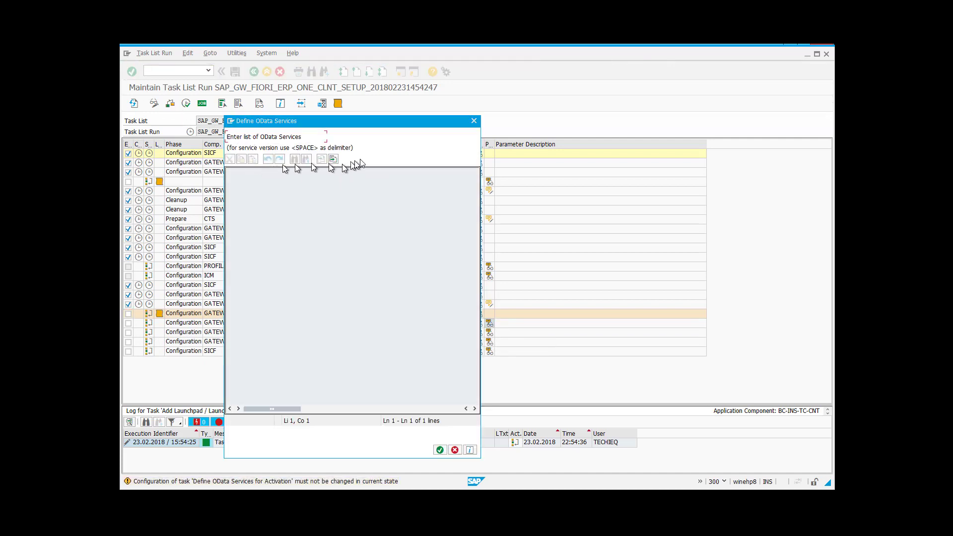
click(474, 121)
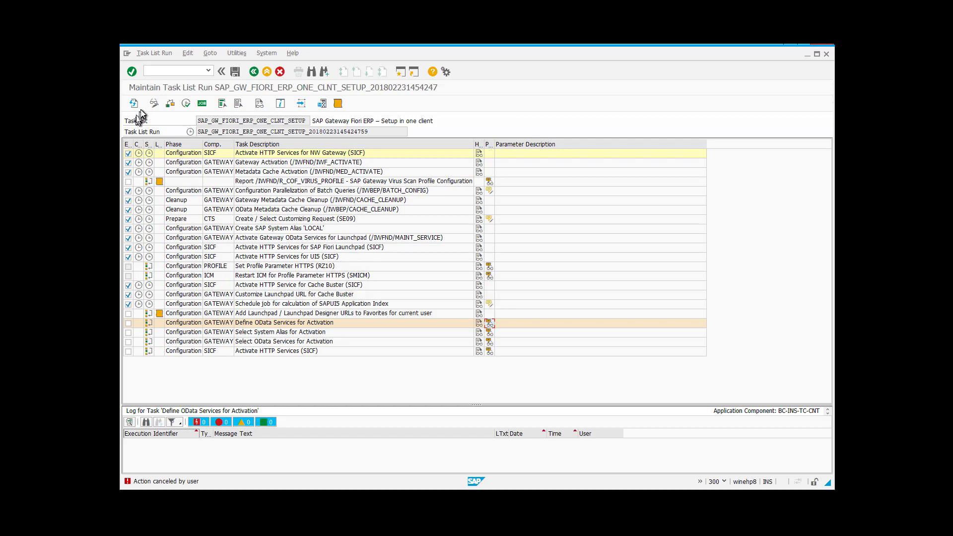
- Run the task list in the background, refresh its status, and switch to the Gateway Monitor
click(202, 105)
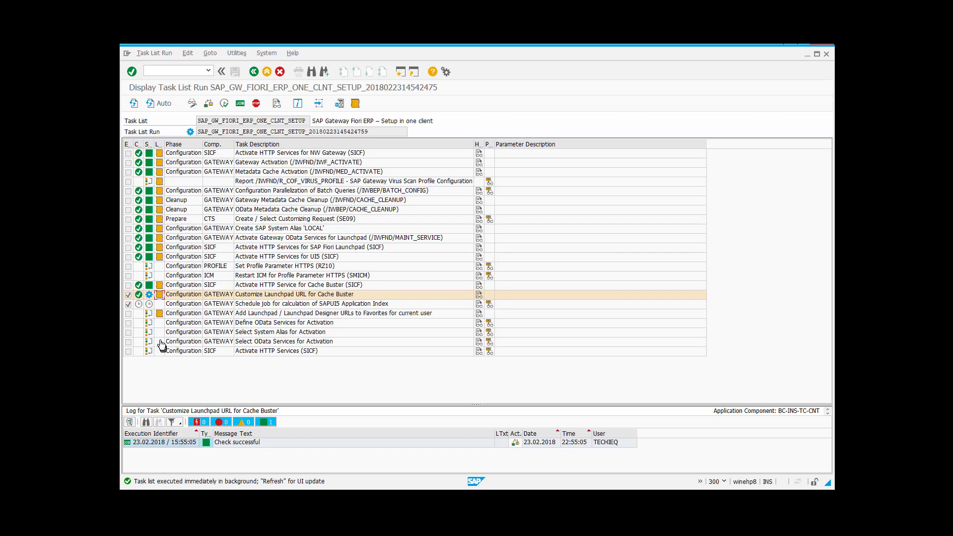
click(134, 103)
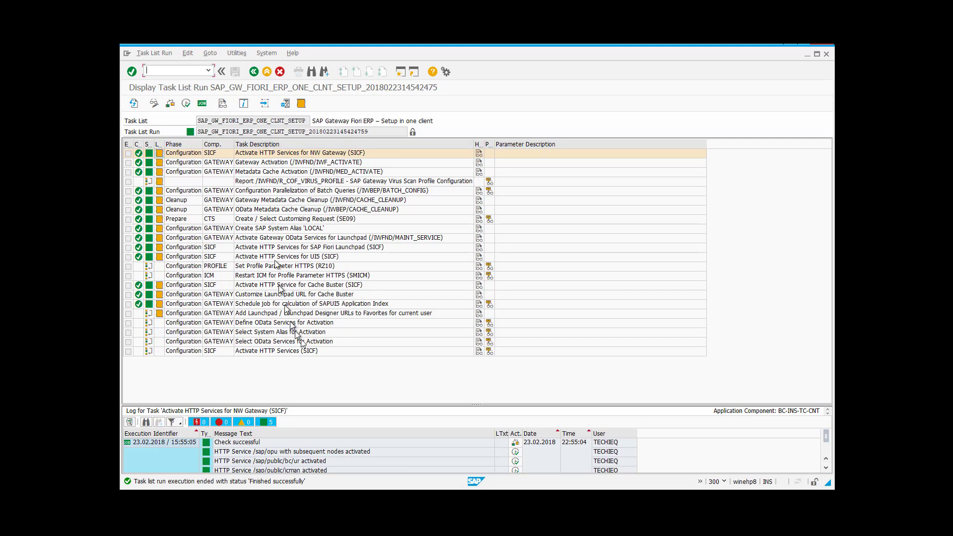
click(422, 525)
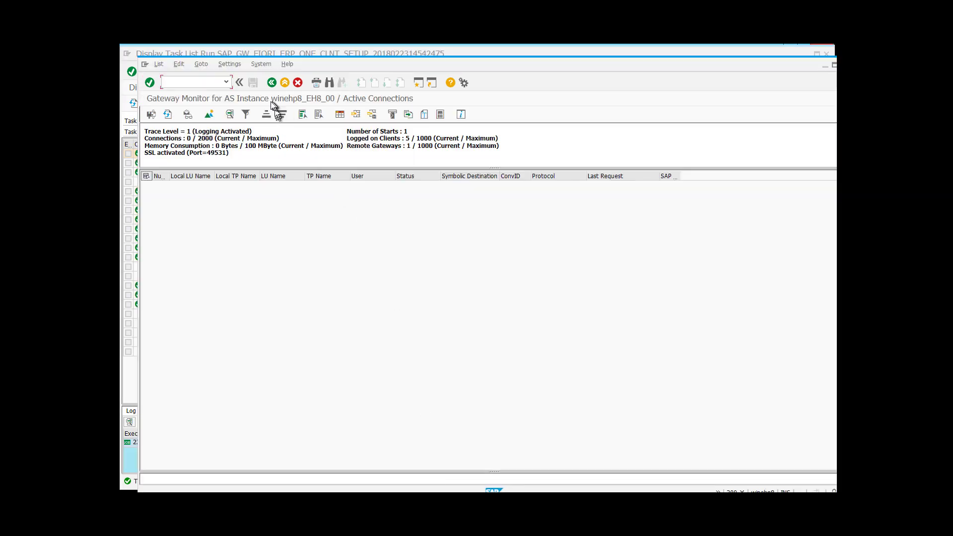
- Refresh the Gateway Monitor to list one connected gateway, then minimize it
click(168, 114)
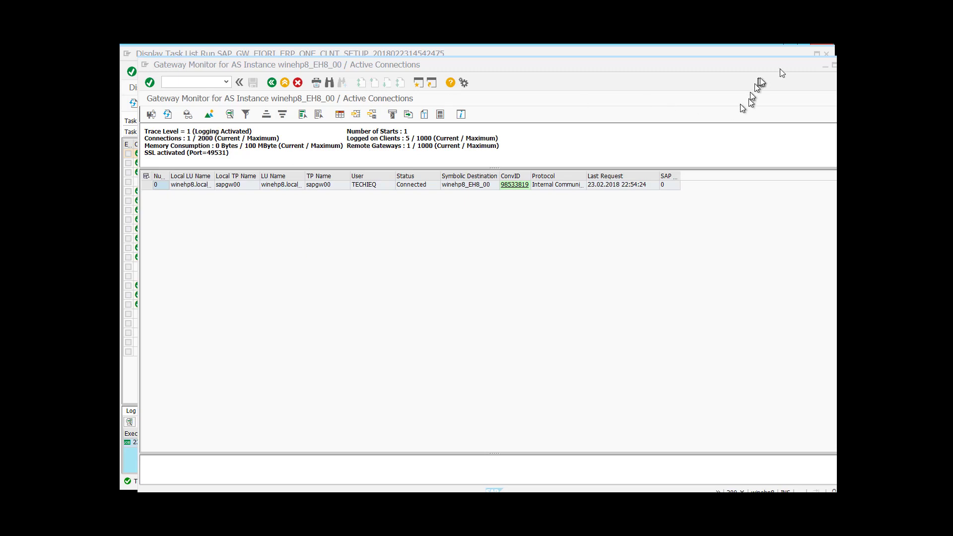
click(825, 66)
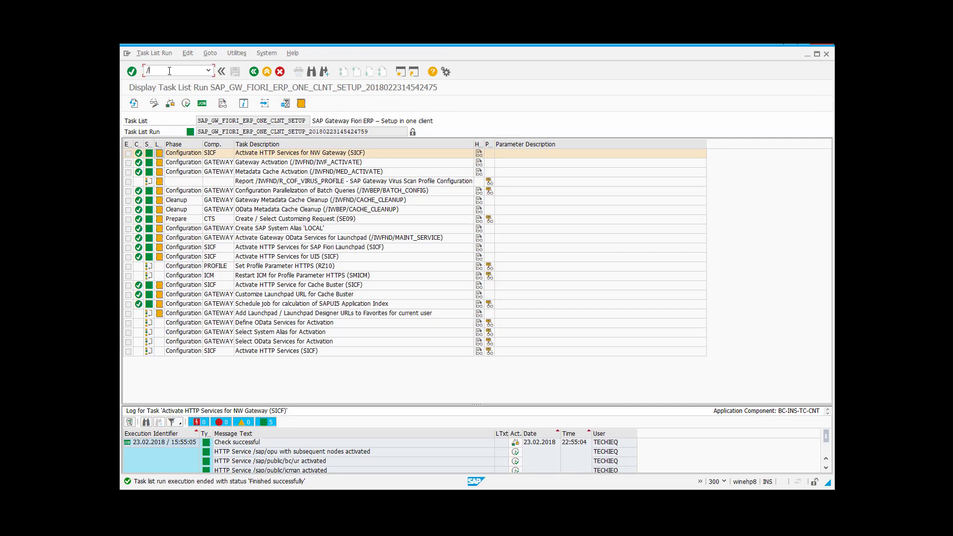
- From SAP Easy Access, open the Launchpad favorite and allow FioriLaunchpad.html in the security prompt
key(Return)
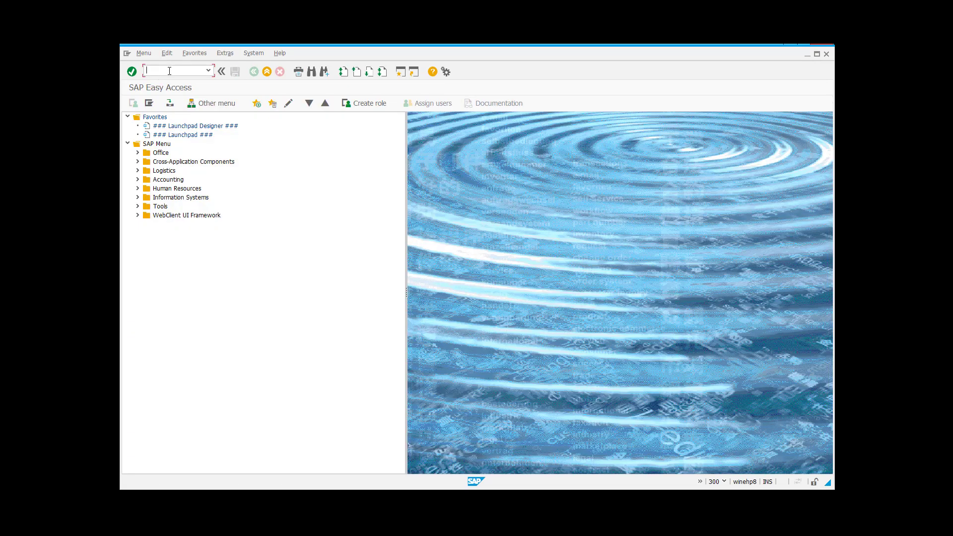
click(194, 135)
double_click(193, 135)
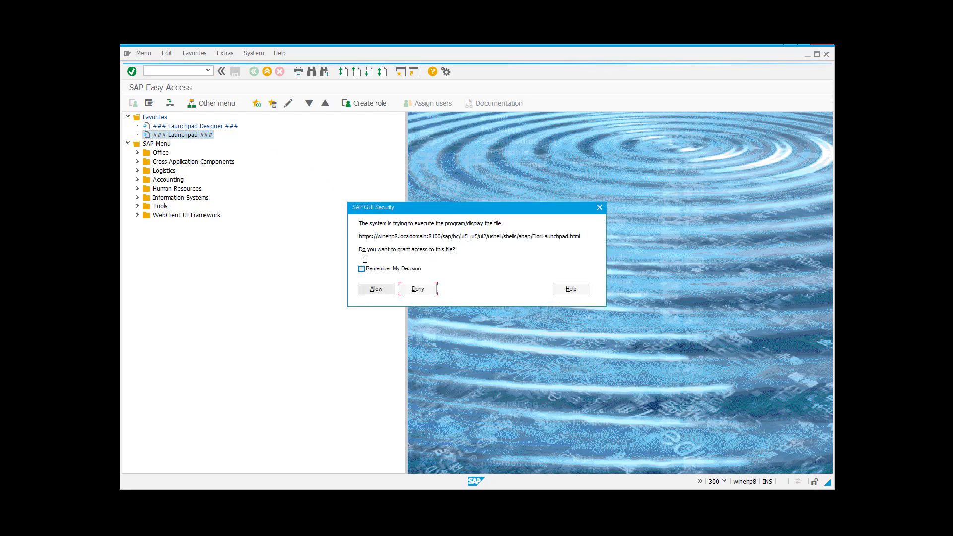
drag(359, 223, 466, 232)
click(496, 232)
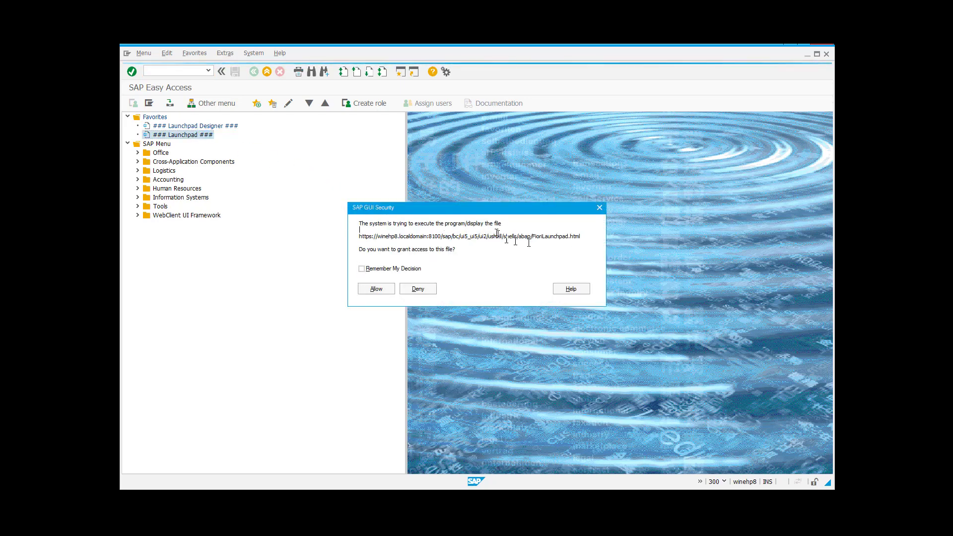
drag(584, 238, 447, 234)
click(387, 236)
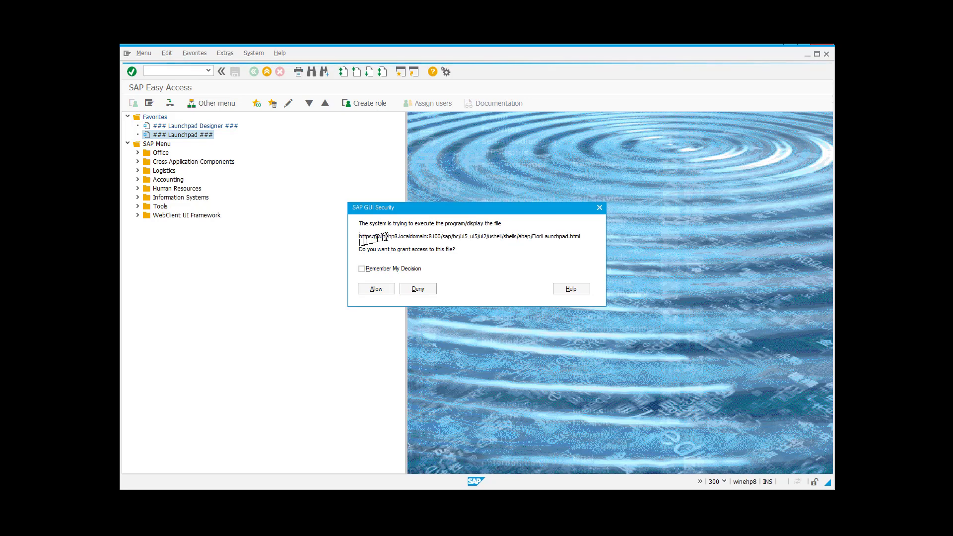
click(376, 289)
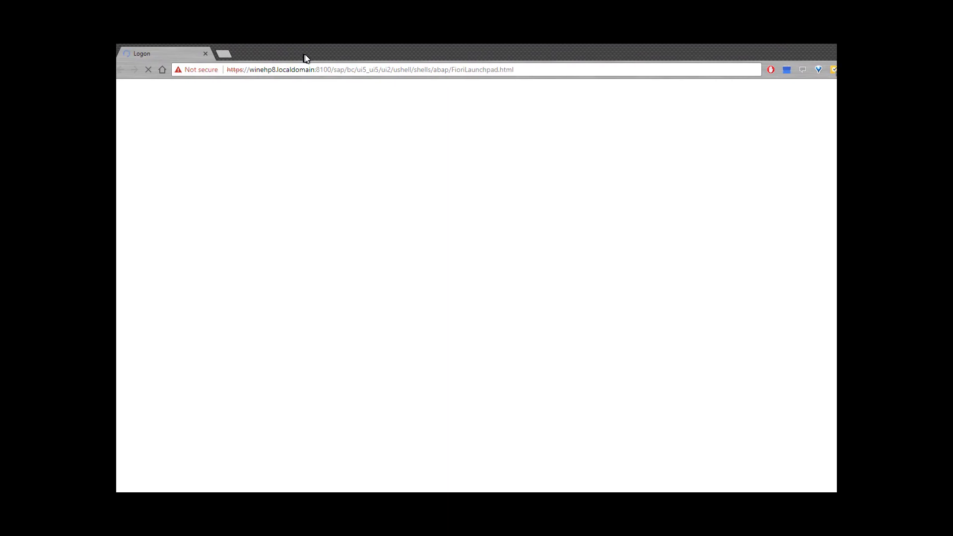
- Reposition and resize the Chrome window, then log on to the Fiori Launchpad
drag(304, 55, 319, 58)
drag(169, 46, 532, 158)
drag(697, 165, 296, 58)
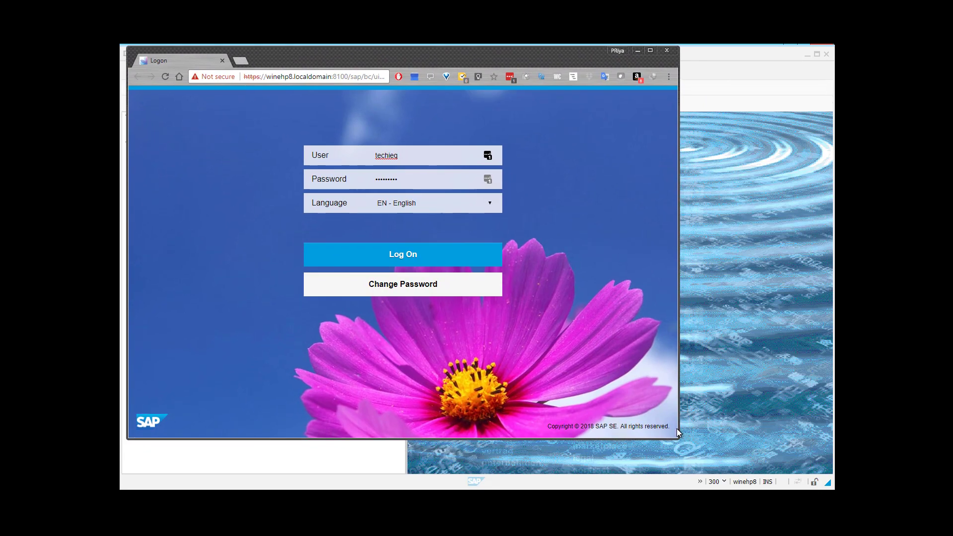
drag(676, 438, 832, 490)
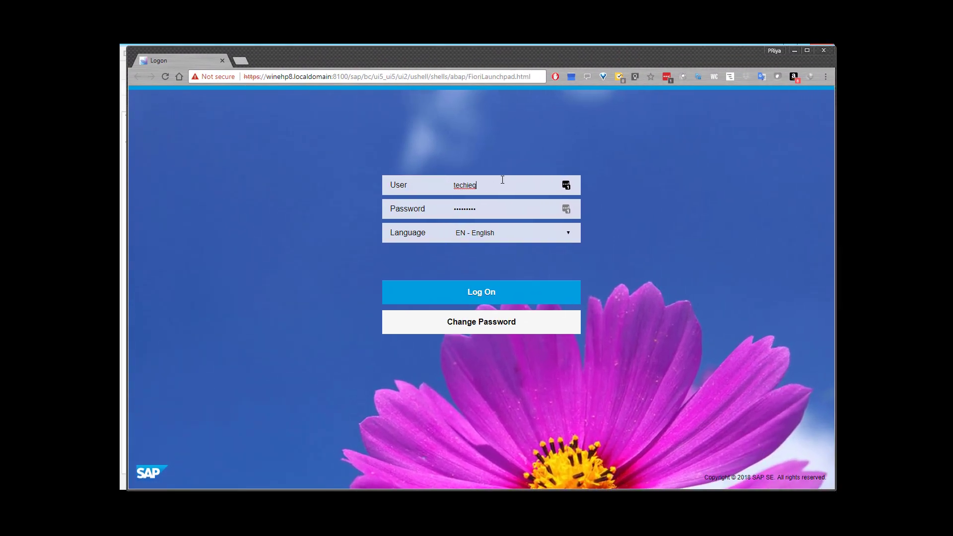
click(489, 209)
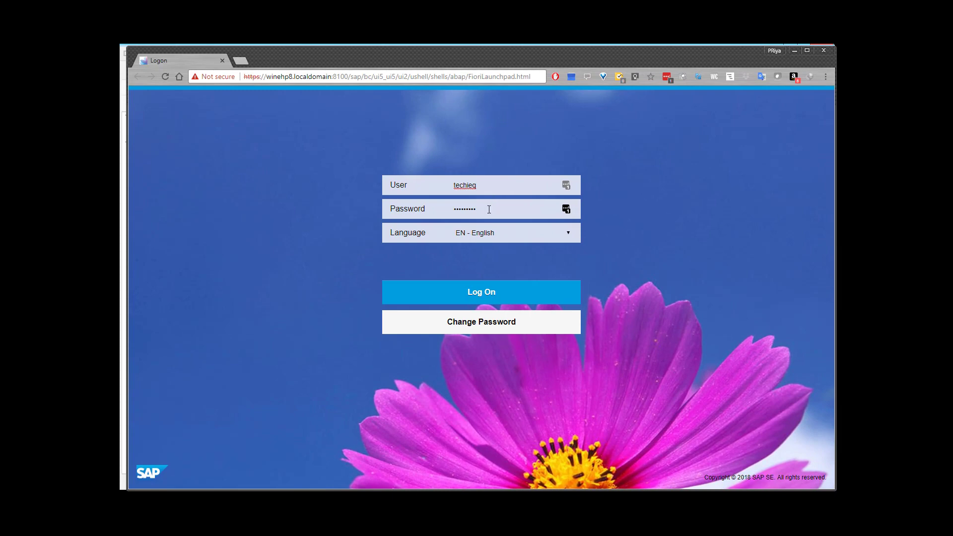
click(495, 293)
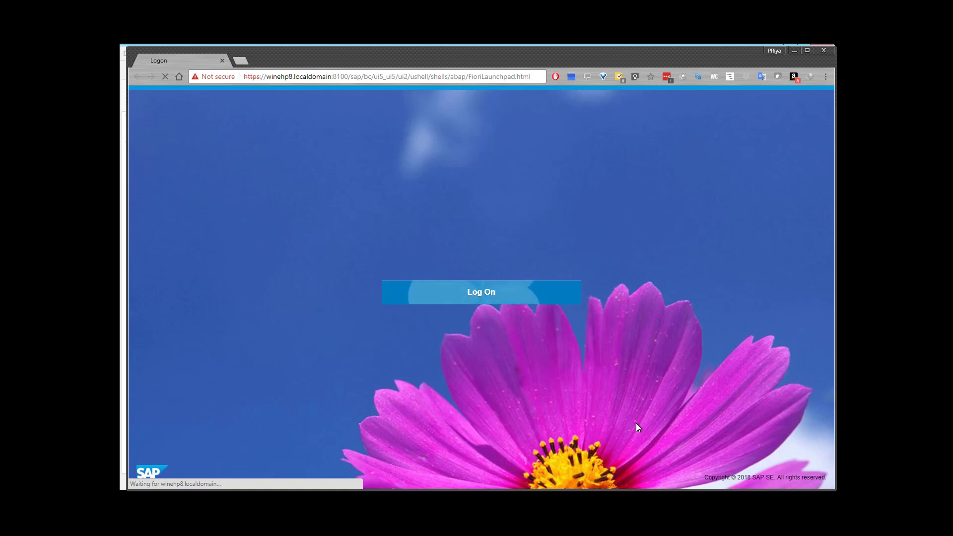
- Follow the sapmmc AS ABAP WP Table with repeated refreshes, then return to the Gateway Monitor
mouse_move(635, 496)
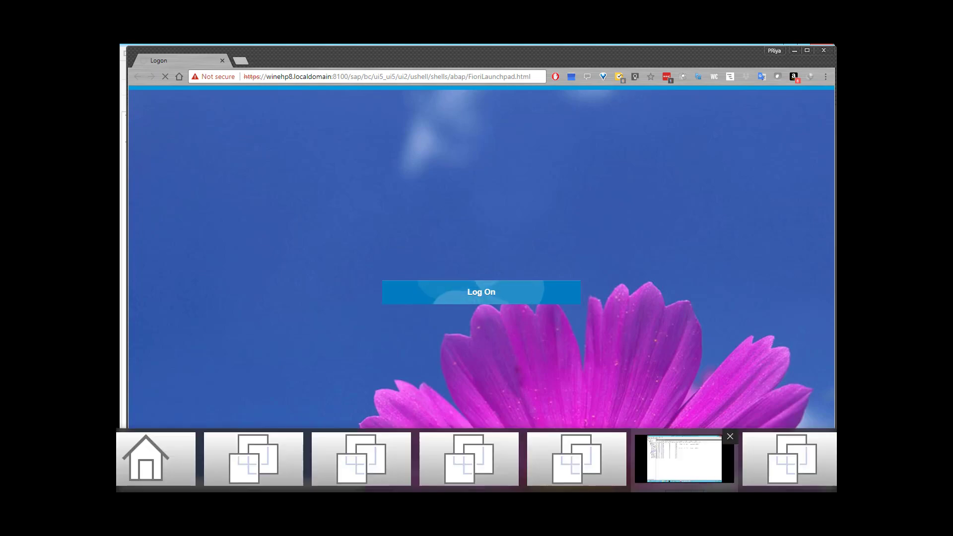
click(684, 460)
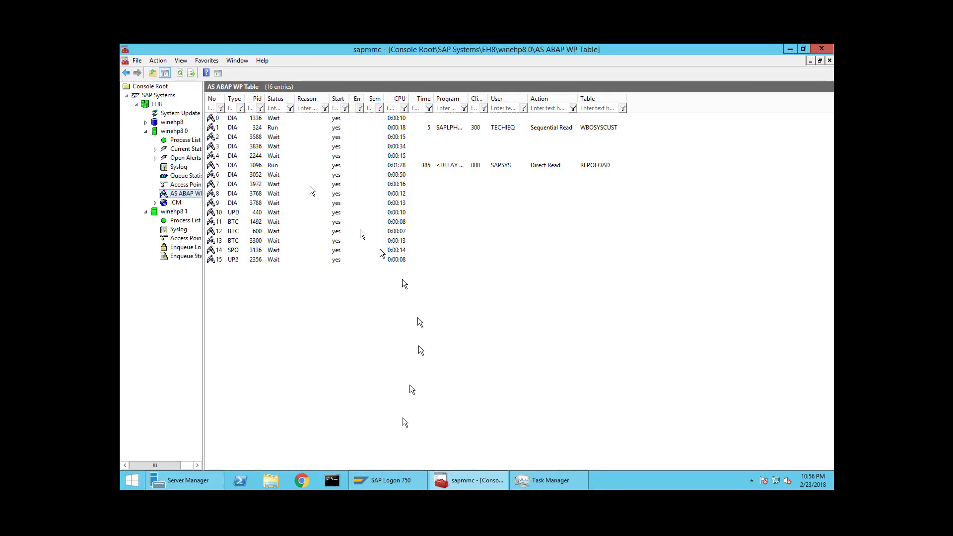
click(179, 73)
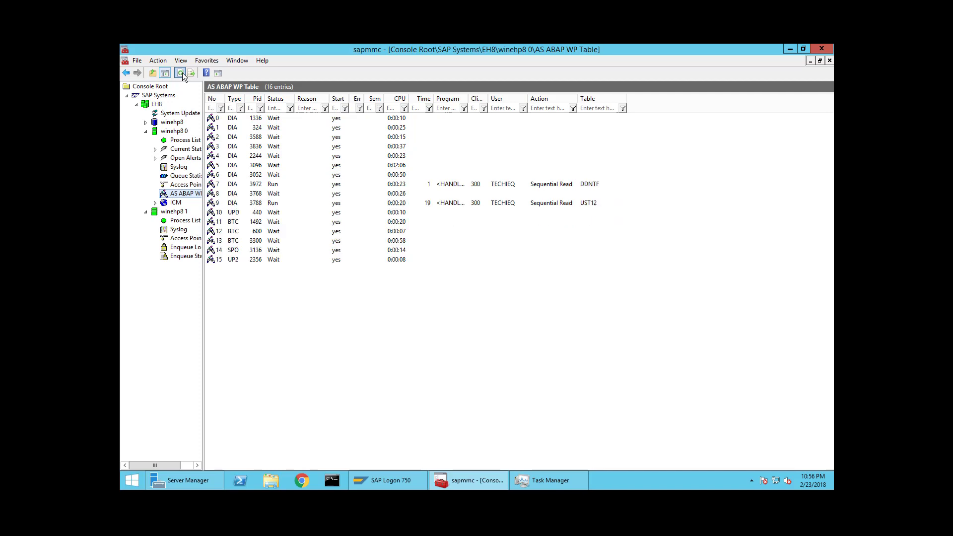
click(180, 73)
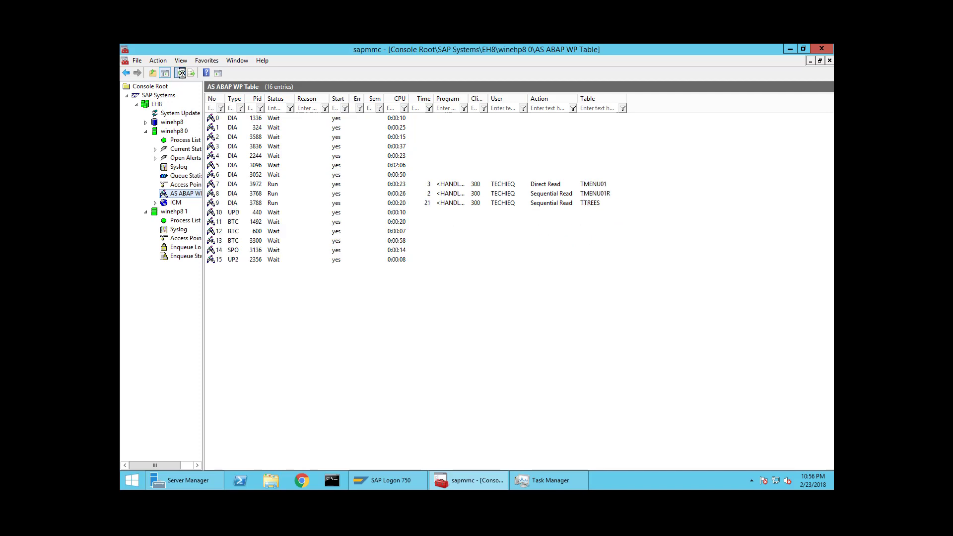
click(182, 73)
click(182, 73)
click(183, 73)
click(182, 73)
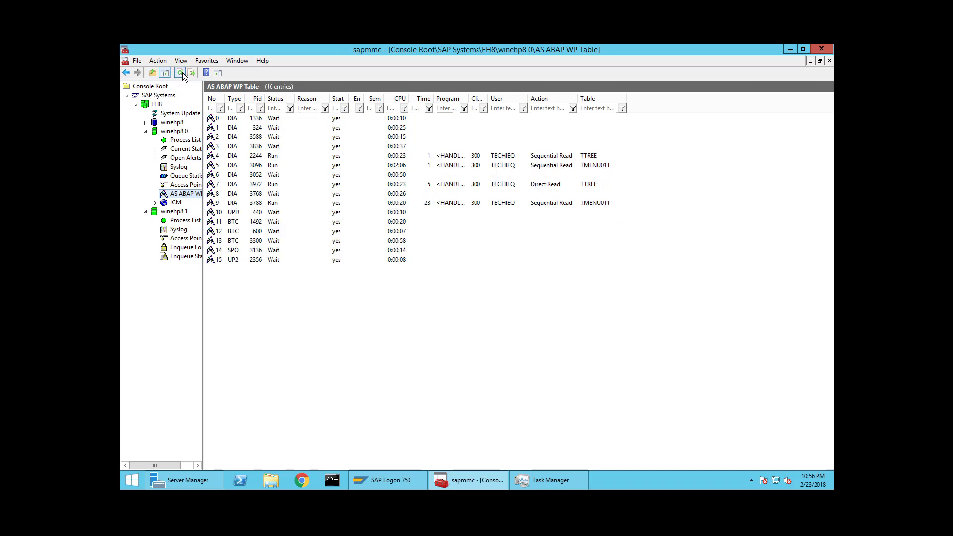
click(181, 74)
click(181, 73)
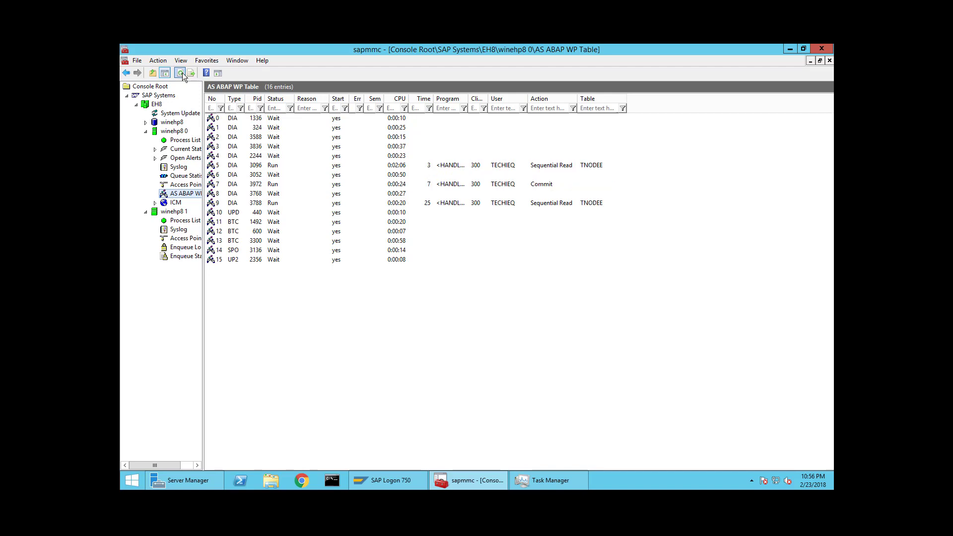
click(183, 74)
click(183, 73)
click(182, 74)
click(182, 73)
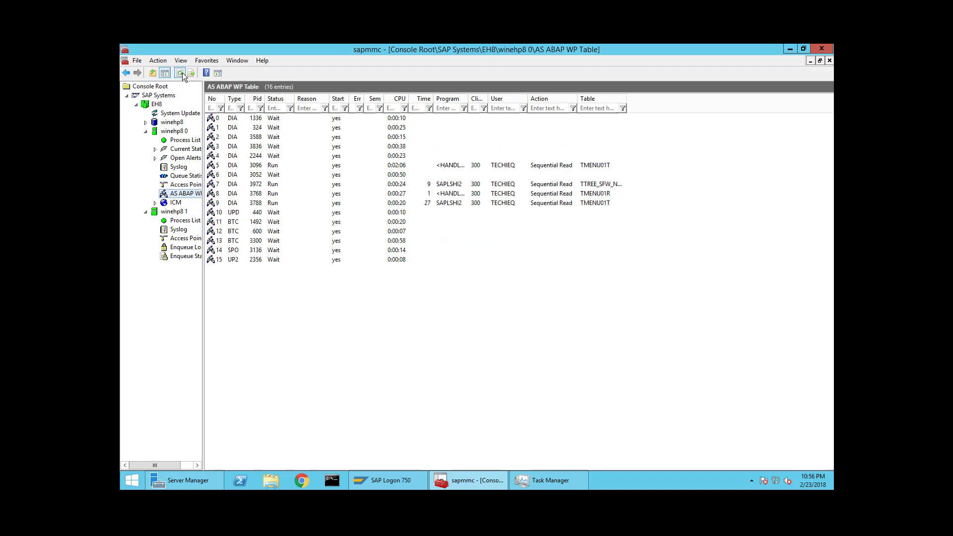
click(182, 73)
click(182, 73)
click(182, 74)
click(181, 74)
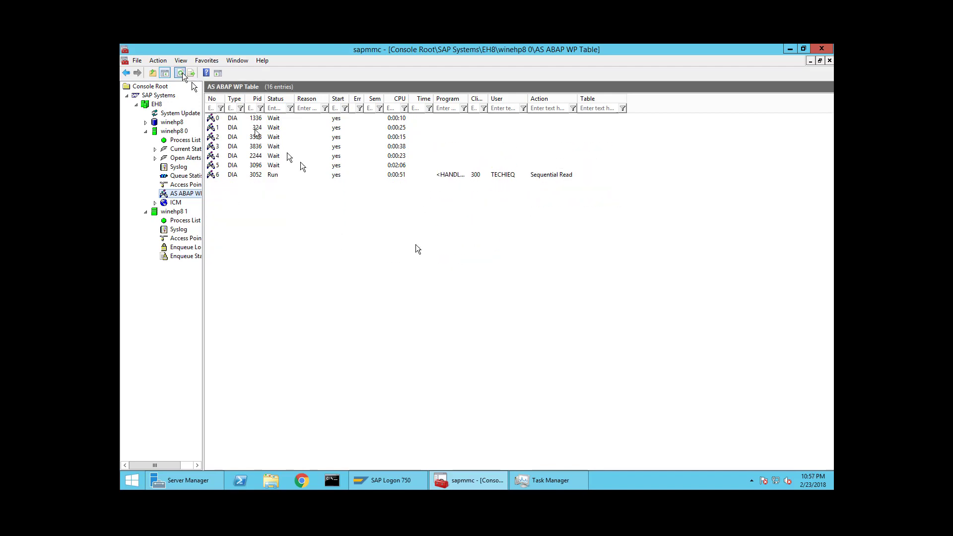
click(451, 496)
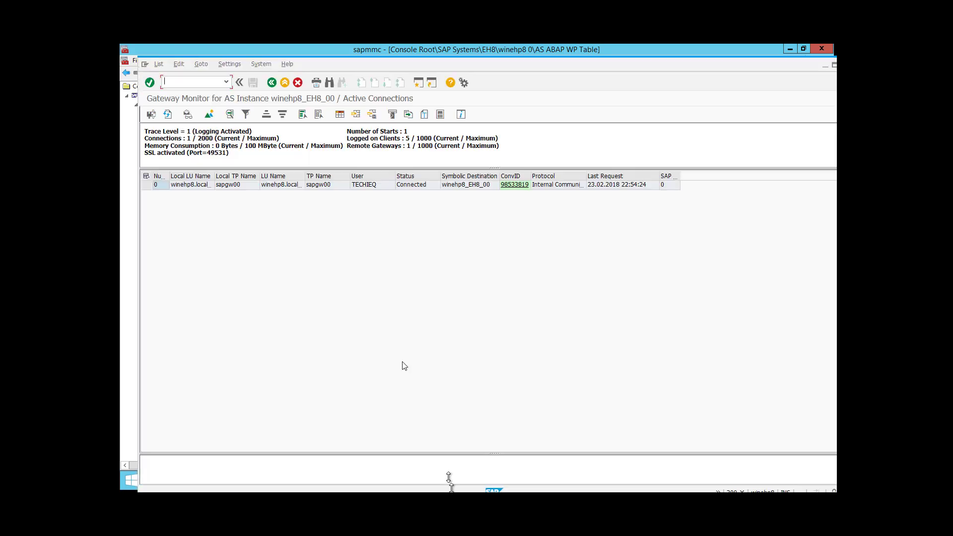
- Refresh the Gateway Monitor, now showing no active connections, and bring SAP Easy Access forward
click(169, 115)
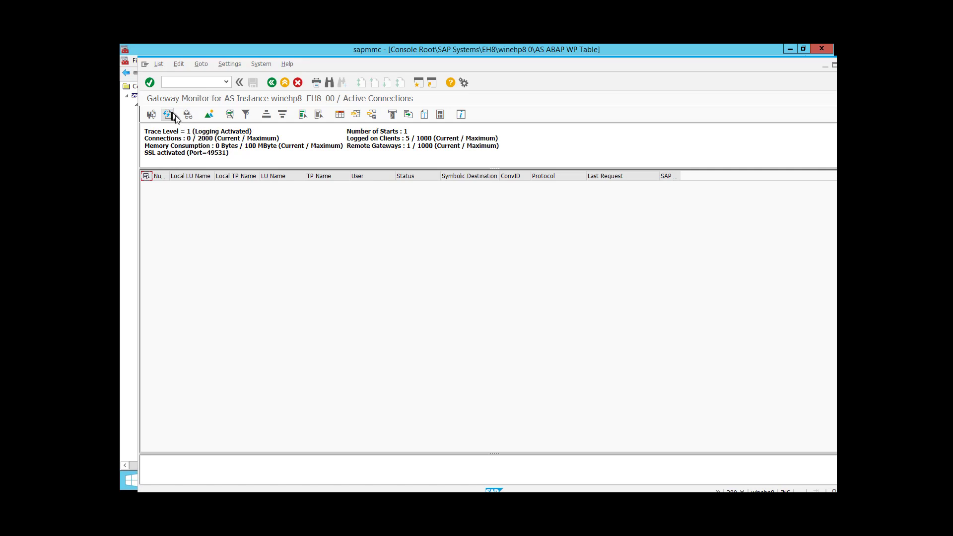
click(436, 496)
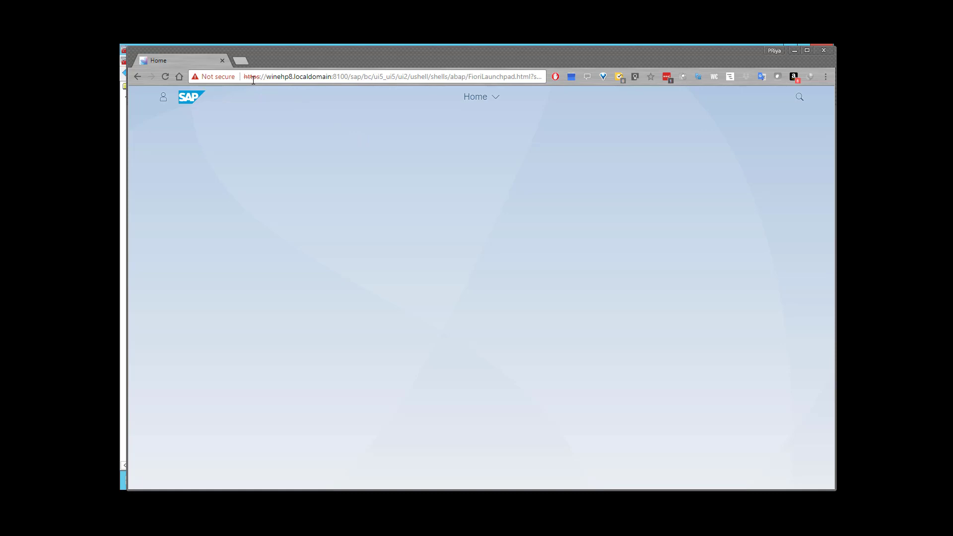
- Check the Not secure connection details, then open the Chrome DevTools console with Ctrl+Shift+J
click(213, 79)
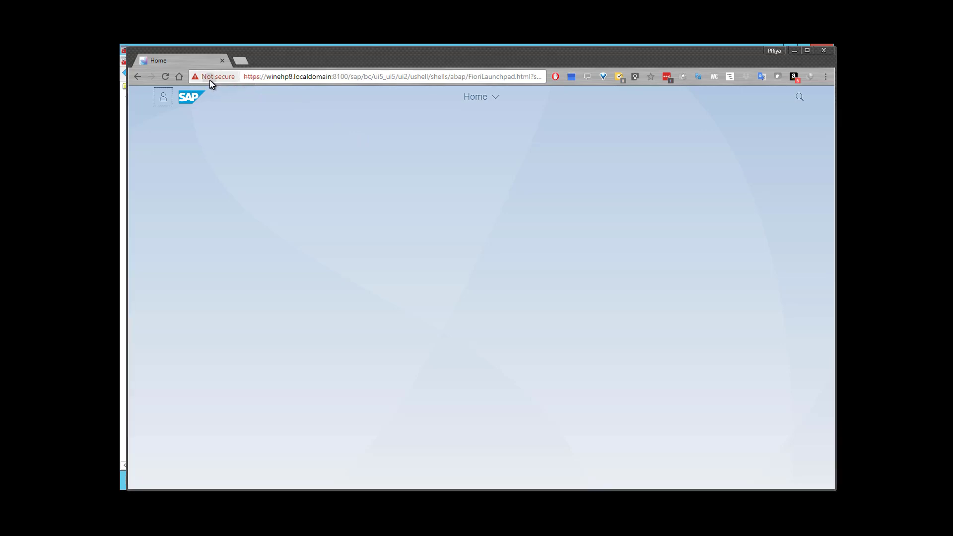
click(408, 153)
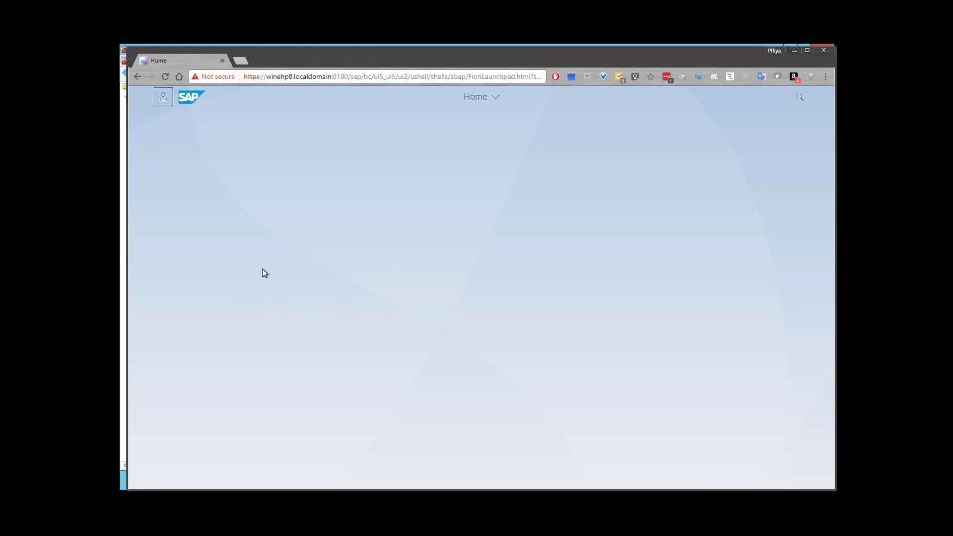
key(ctrl+shift+j)
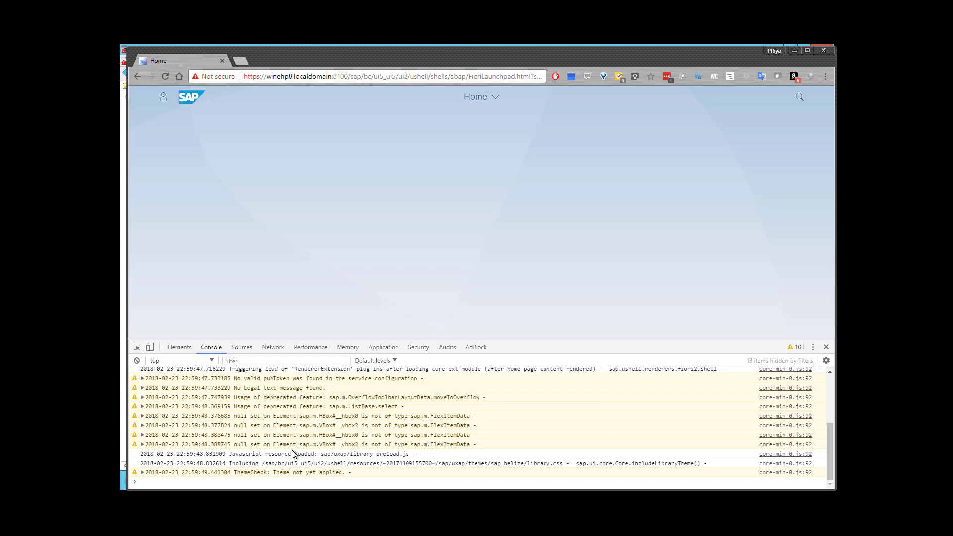
- Open and close the Me Area twice on the empty home page, then switch to SAP Easy Access
scroll(294, 453, up, 5)
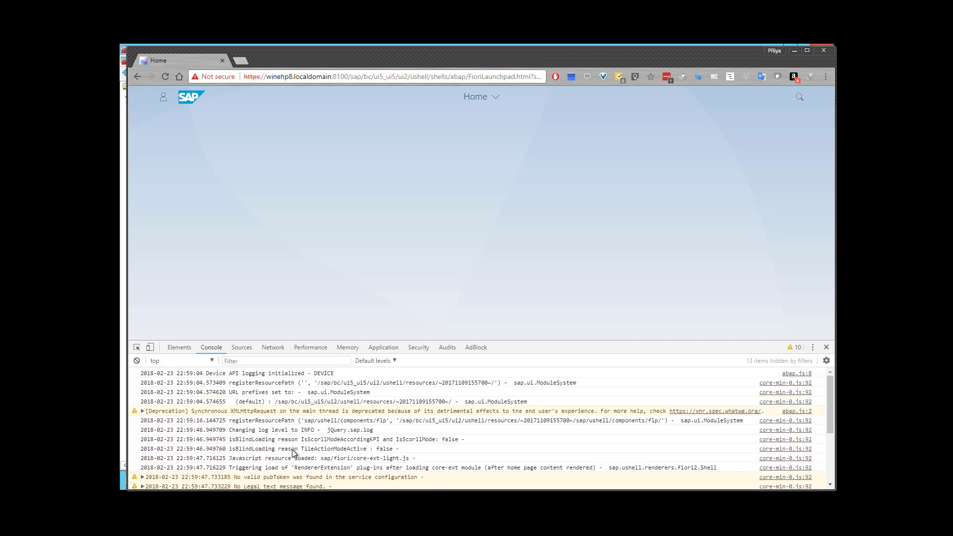
scroll(294, 453, down, 4)
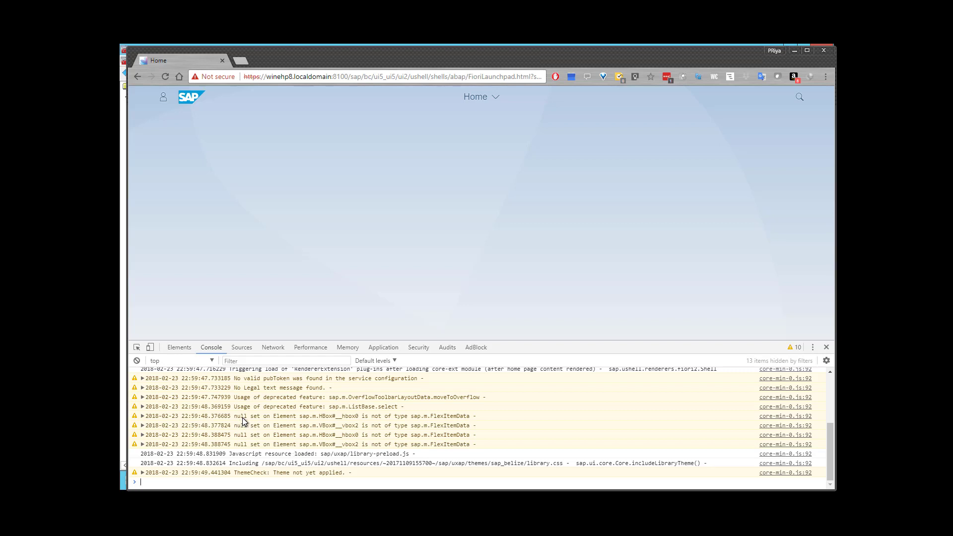
click(161, 98)
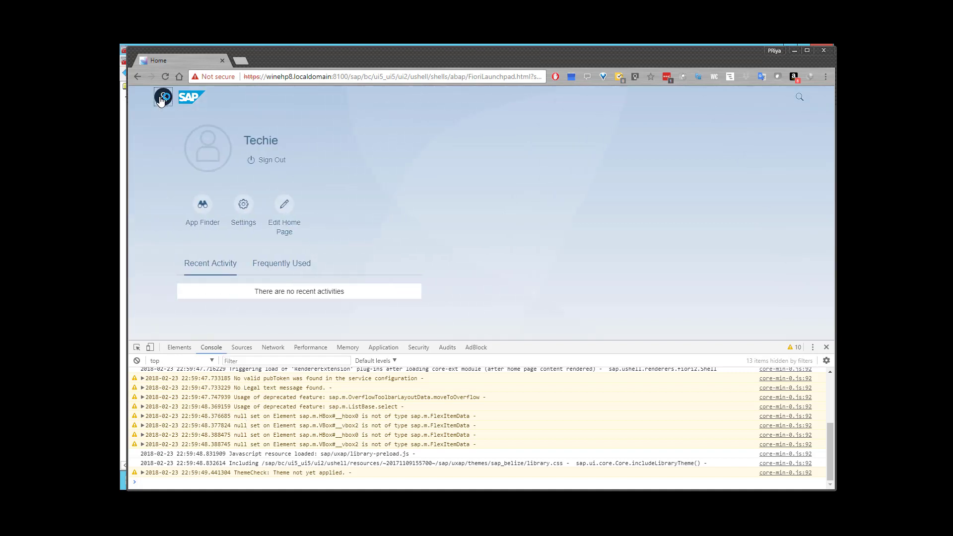
click(161, 98)
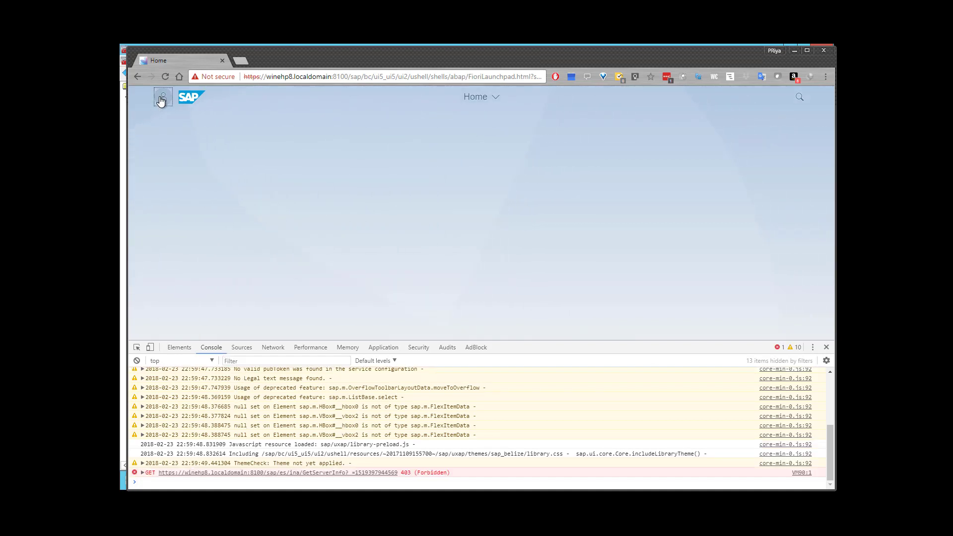
click(161, 98)
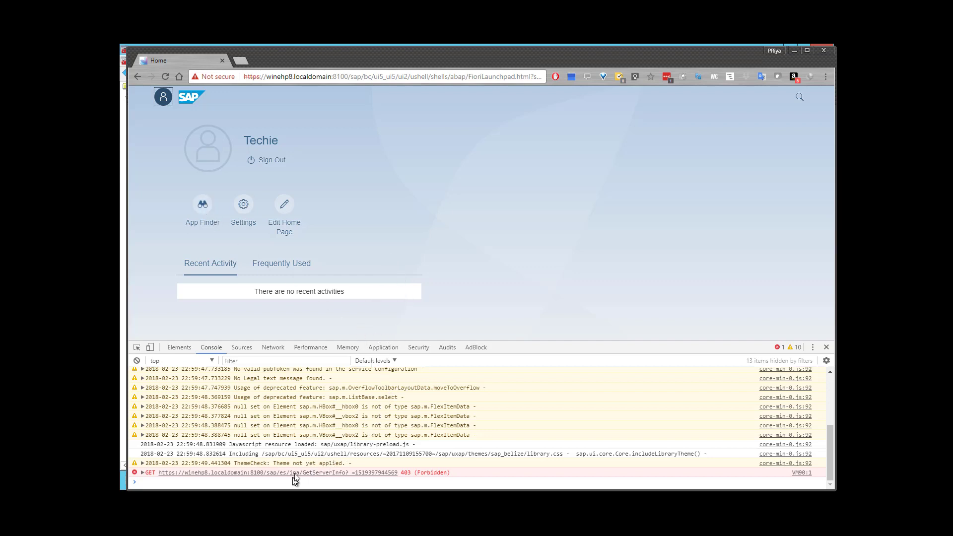
click(163, 97)
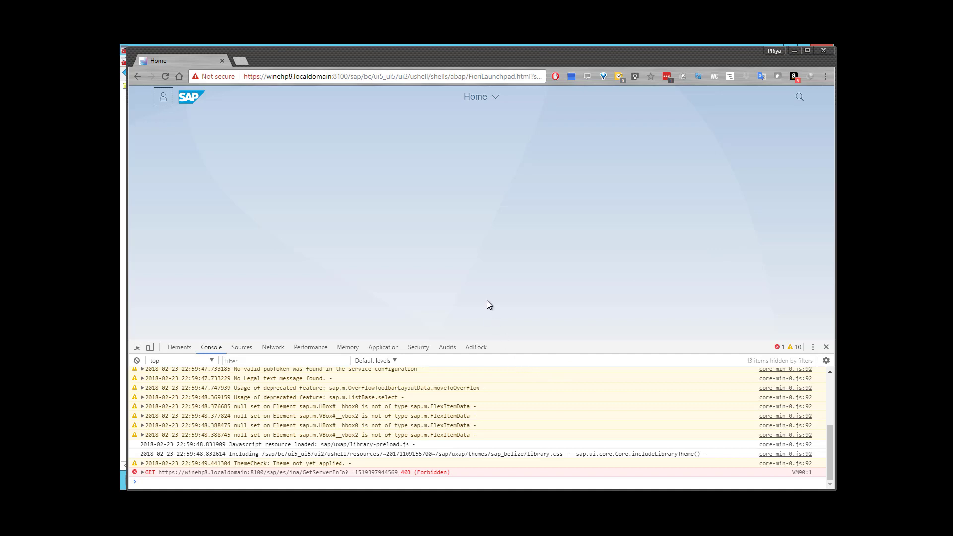
key(alt+Tab)
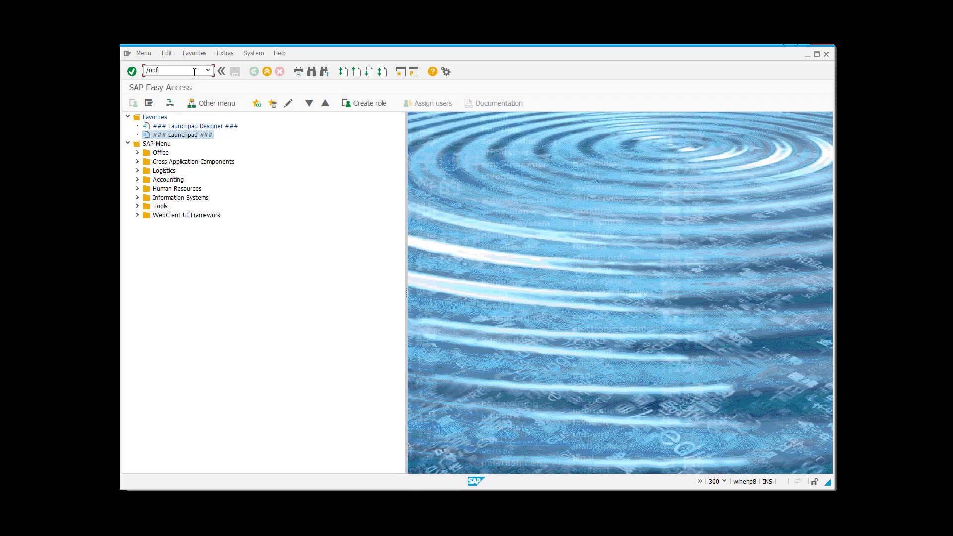
- Start Role Maintenance with /npfcg in the Easy Access session
click(194, 72)
text(/npfcg)
key(Return)
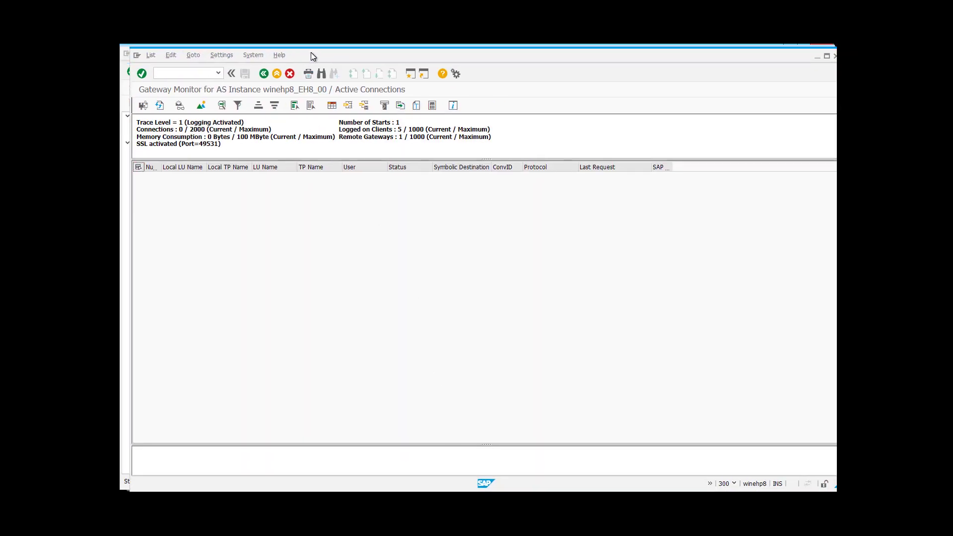
- Open User Maintenance with /nsu01 in the Gateway Monitor session
click(207, 74)
text(/nsu01)
key(Return)
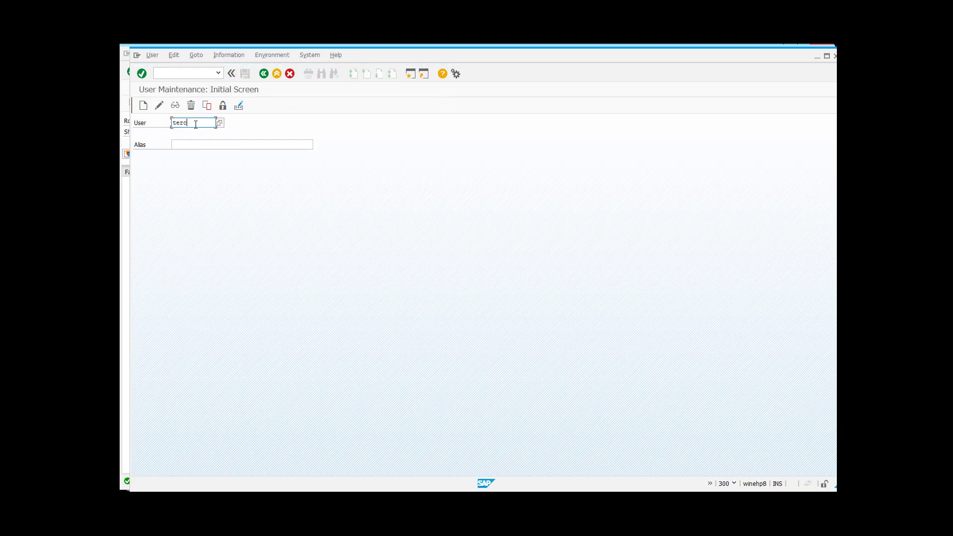
- Enter the demo user's ID and open that user record in change mode
text(hieq)
click(159, 105)
- In PFCG, search composite roles matching *UI2* and display role SAP_UI2_ADMIN
key(alt+Tab)
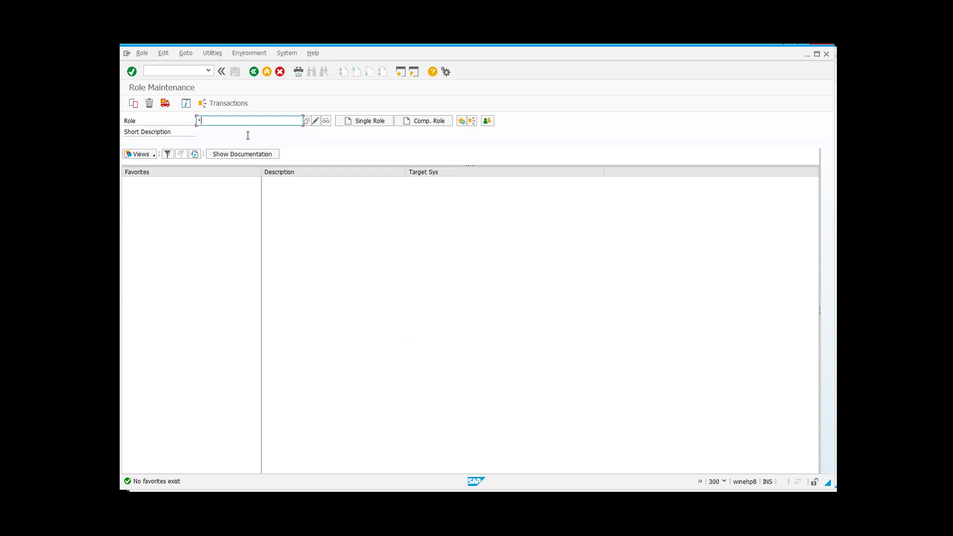
key(Return)
click(316, 122)
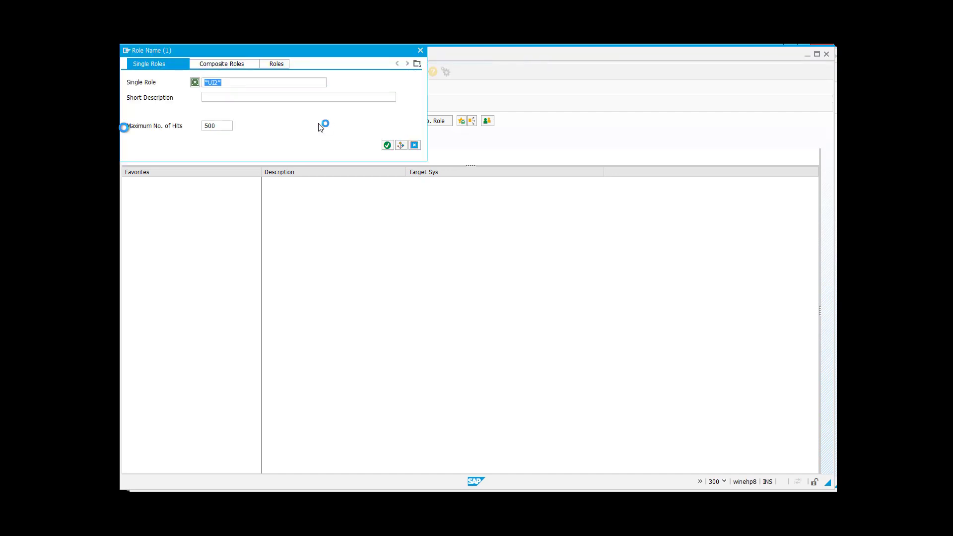
key(Return)
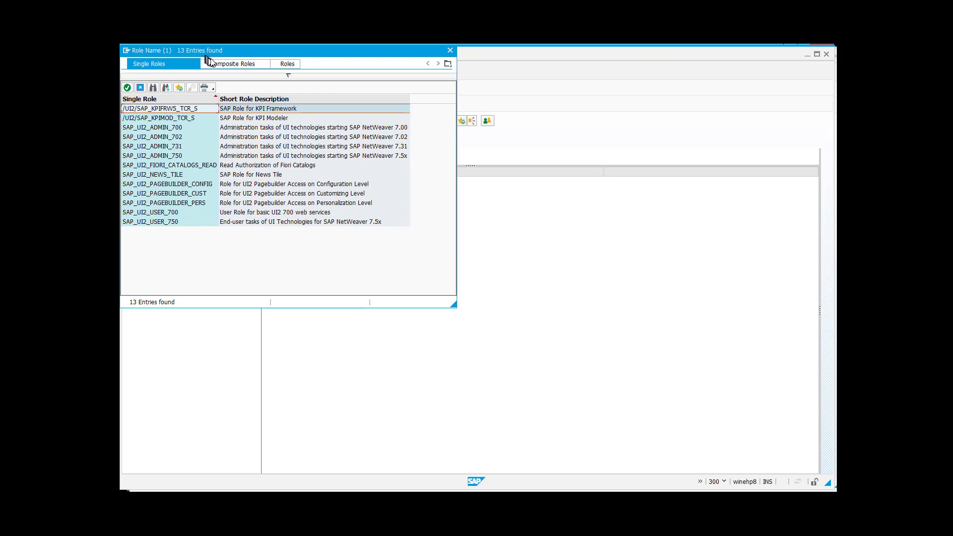
click(209, 61)
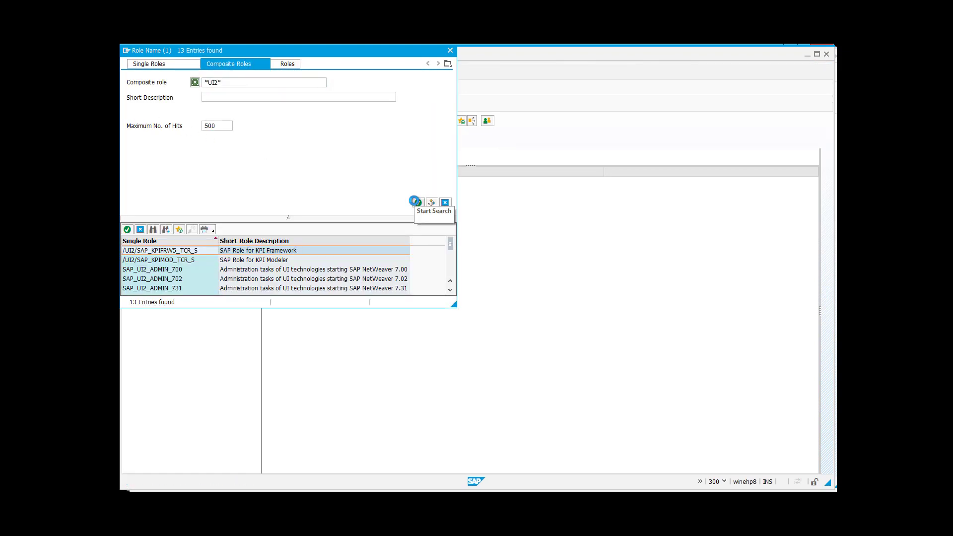
click(415, 200)
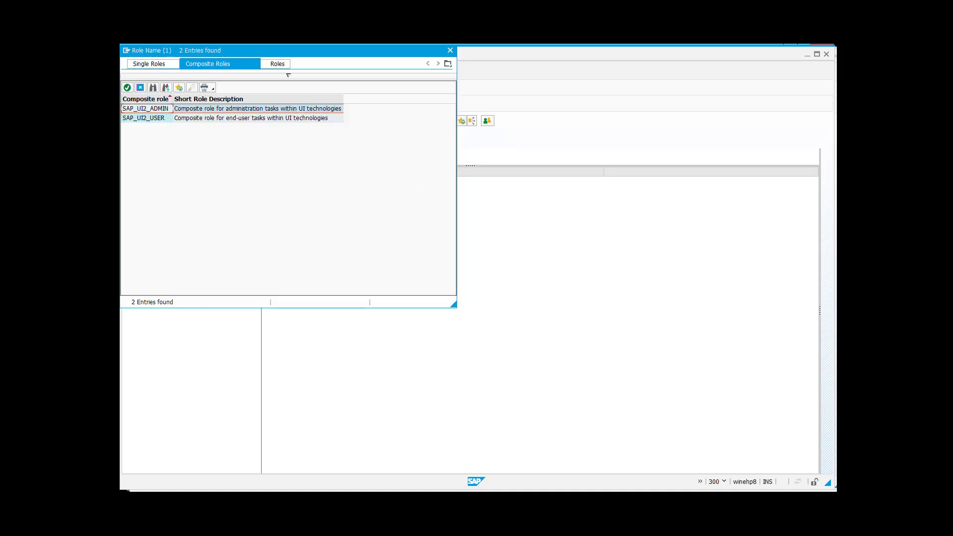
double_click(155, 110)
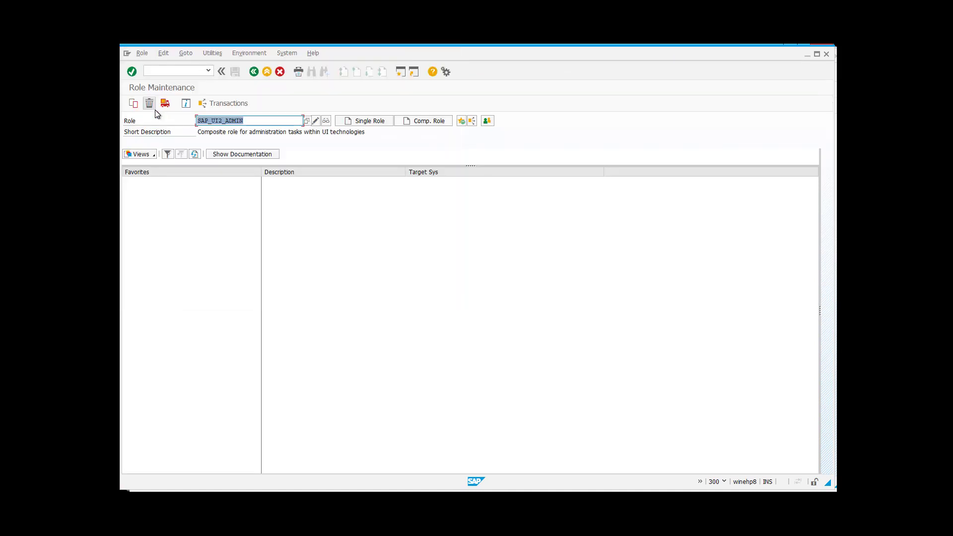
click(326, 122)
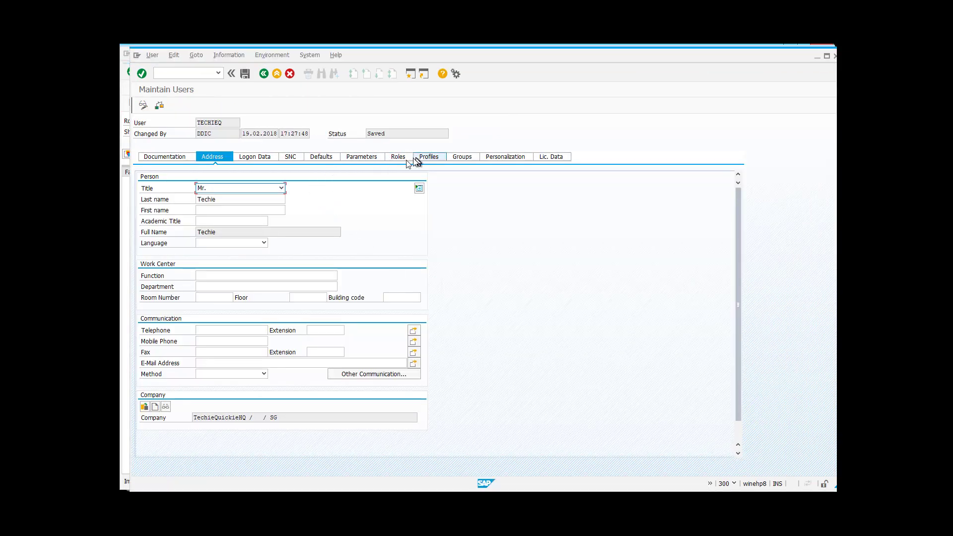
- On the user's Roles tab, search composite roles matching *ui2*
click(398, 156)
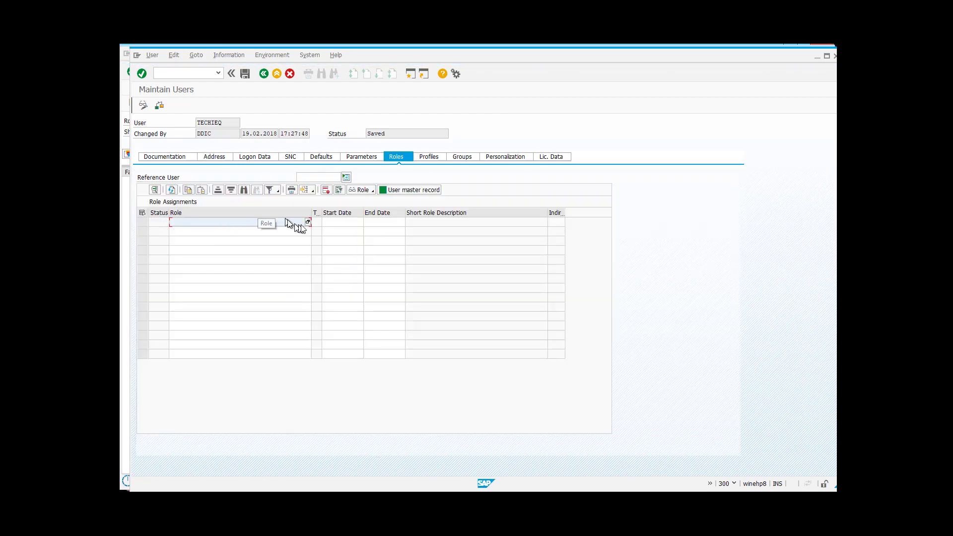
click(307, 222)
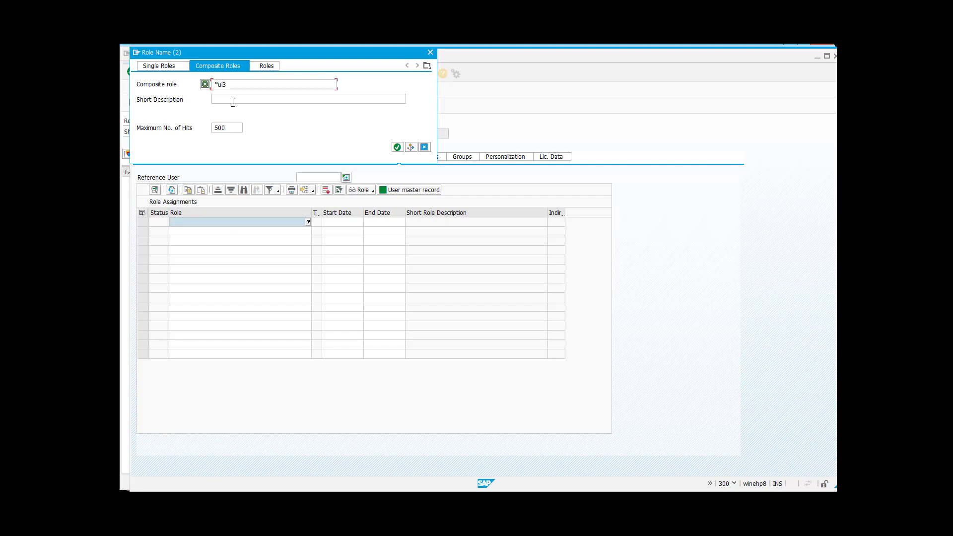
key(BackSpace)
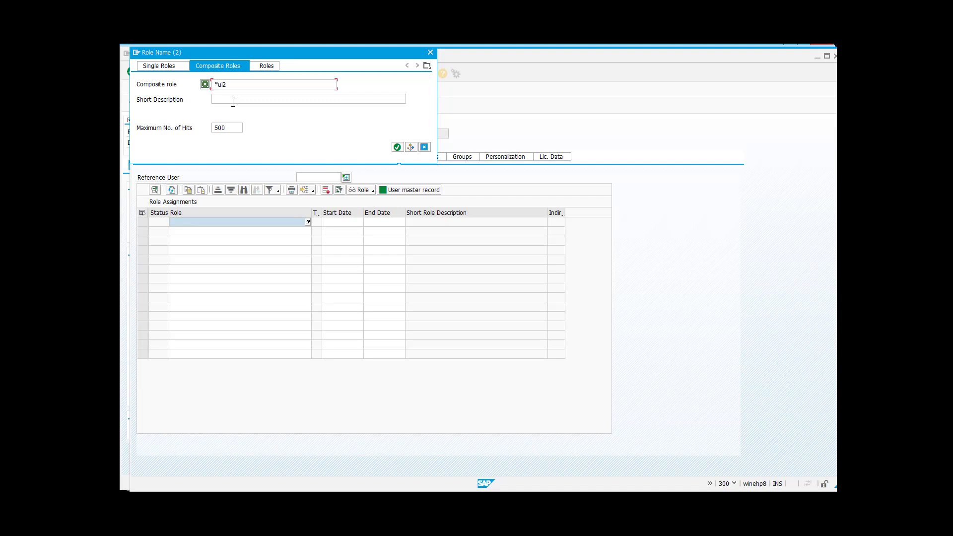
text(2*)
key(Return)
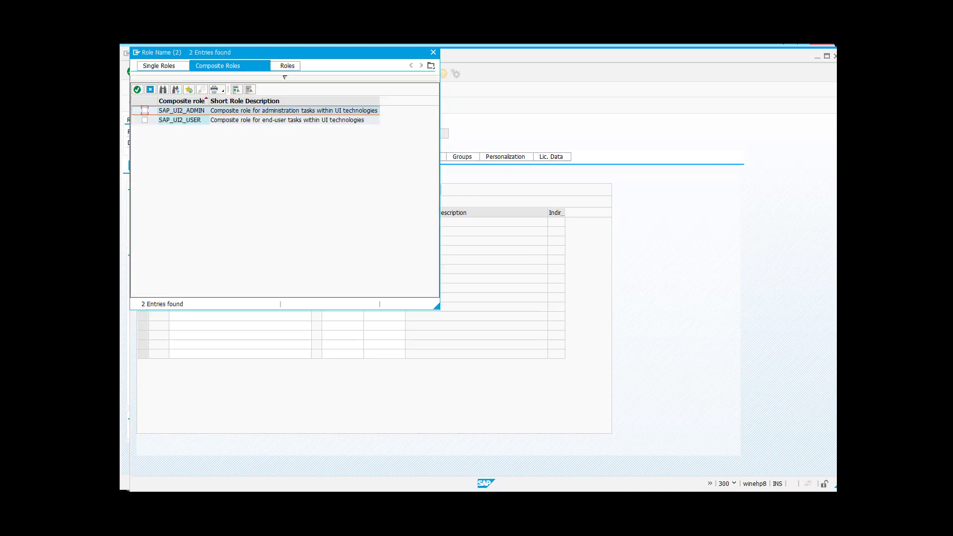
- Assign SAP_UI2_ADMIN and SAP_UI2_USER to the demo user, save, and return to Chrome
click(144, 111)
click(144, 120)
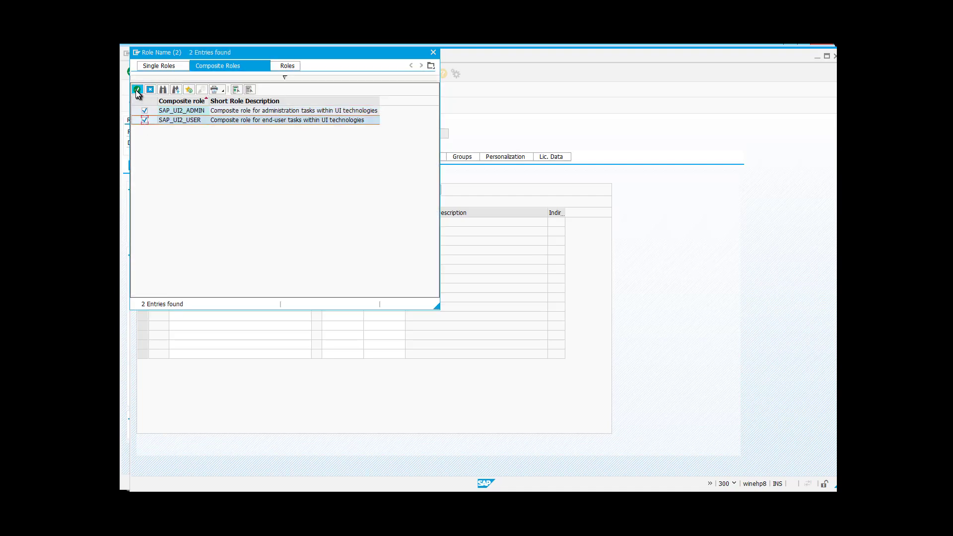
click(138, 90)
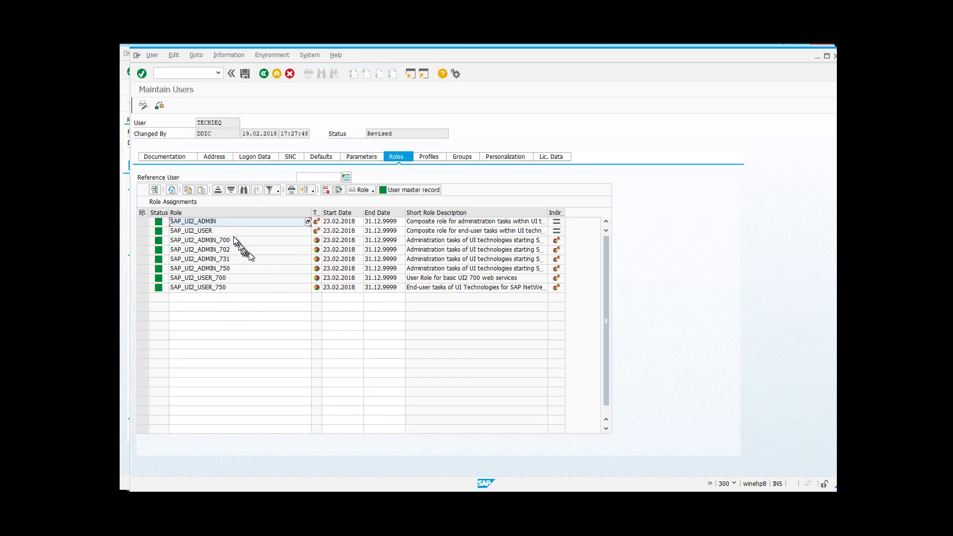
click(246, 74)
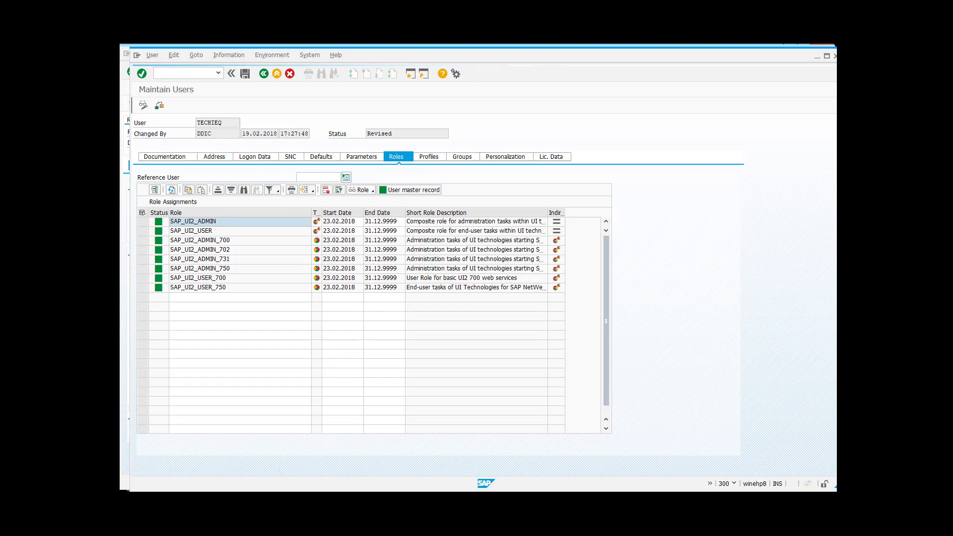
click(270, 472)
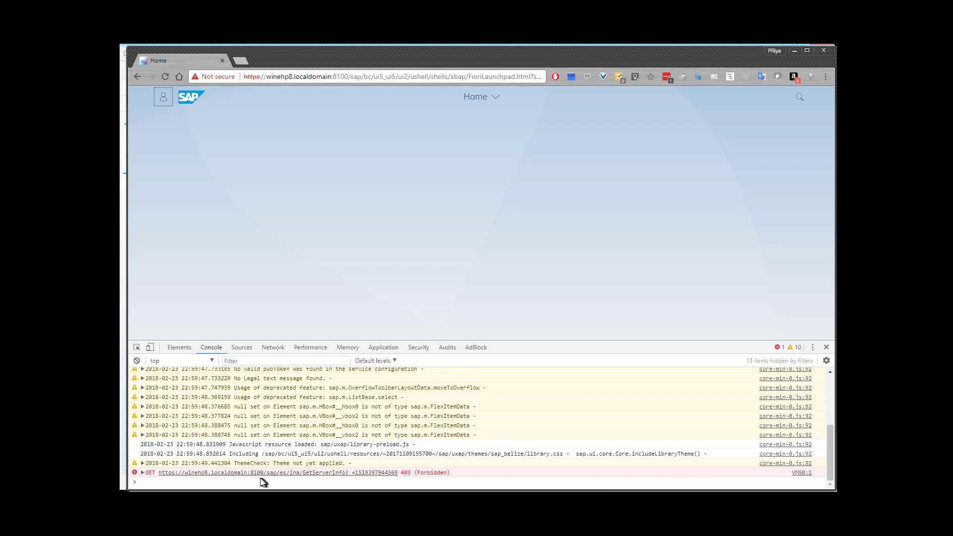
click(144, 474)
scroll(198, 447, down, 3)
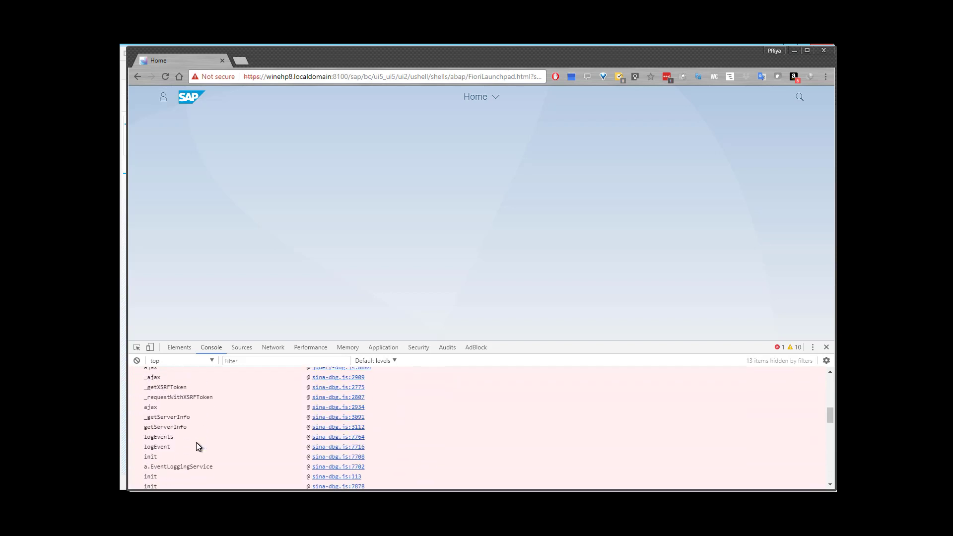
scroll(198, 446, up, 3)
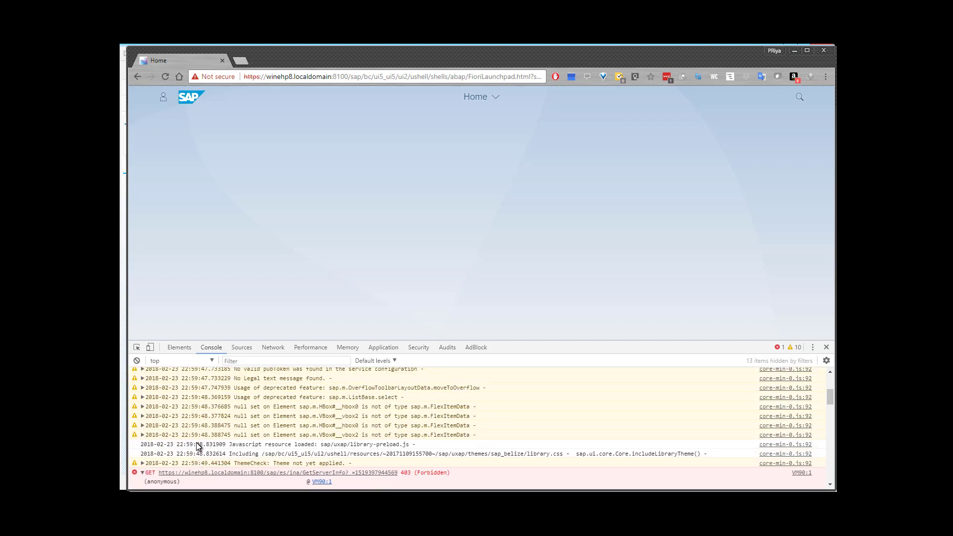
click(143, 473)
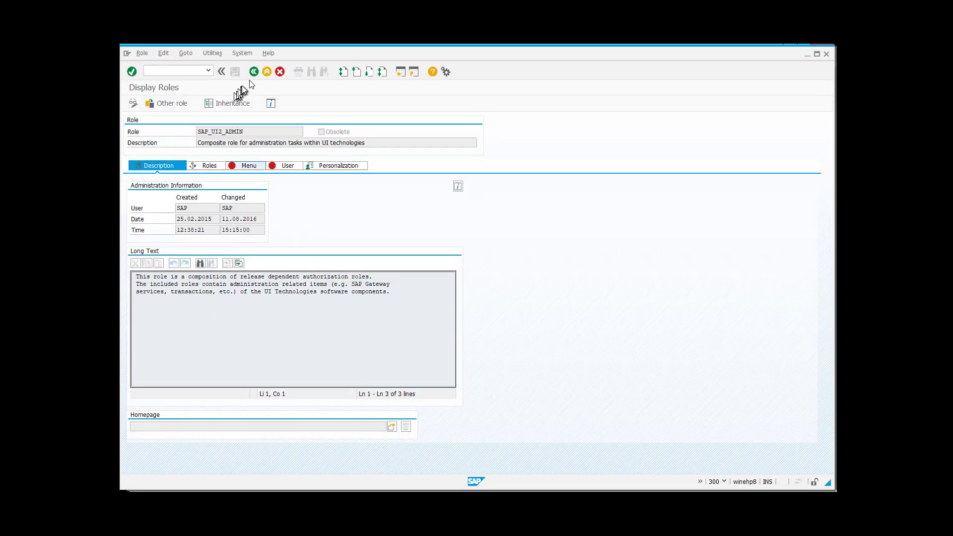
- Redisplay SAP_UI2_ADMIN, then go back to the Role Maintenance start screen
click(253, 73)
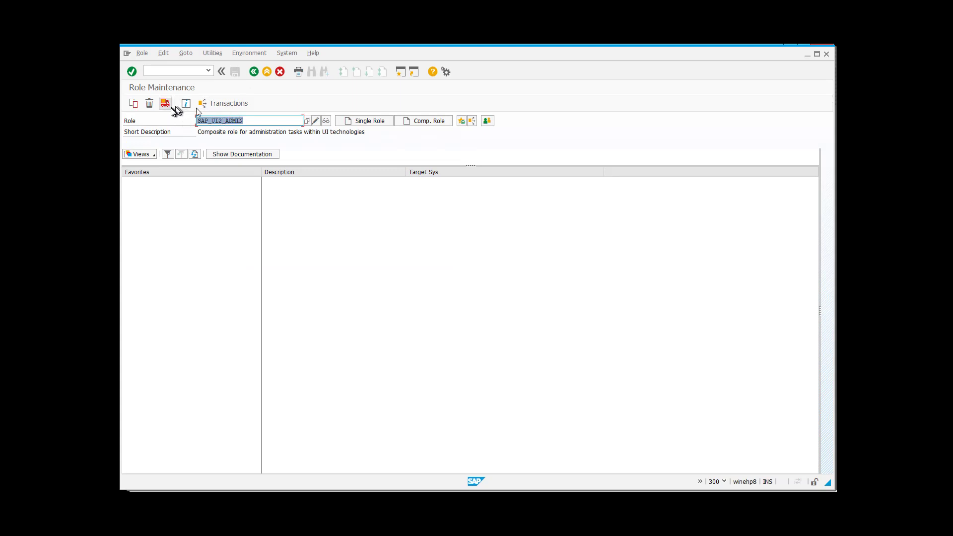
click(323, 121)
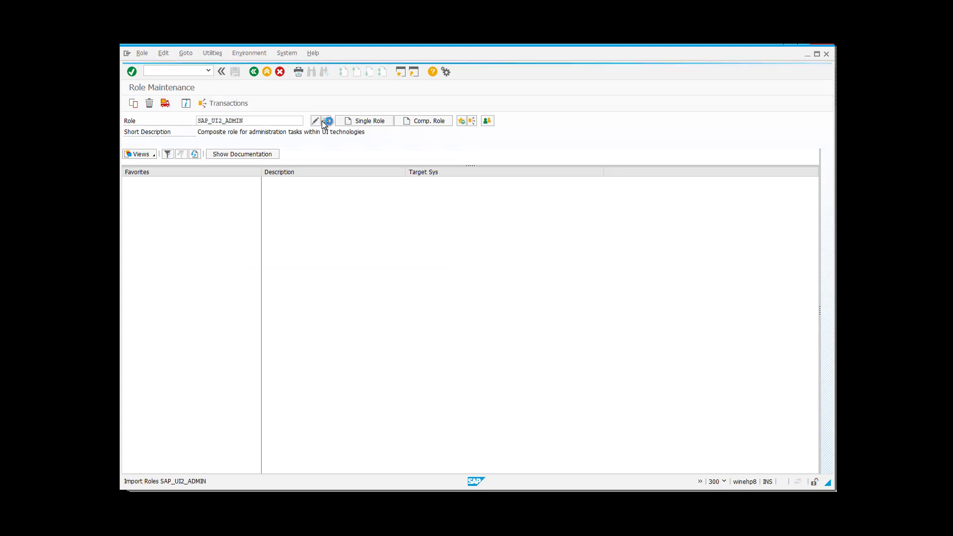
click(253, 72)
- Go to transaction SICF with /nsicf
click(177, 71)
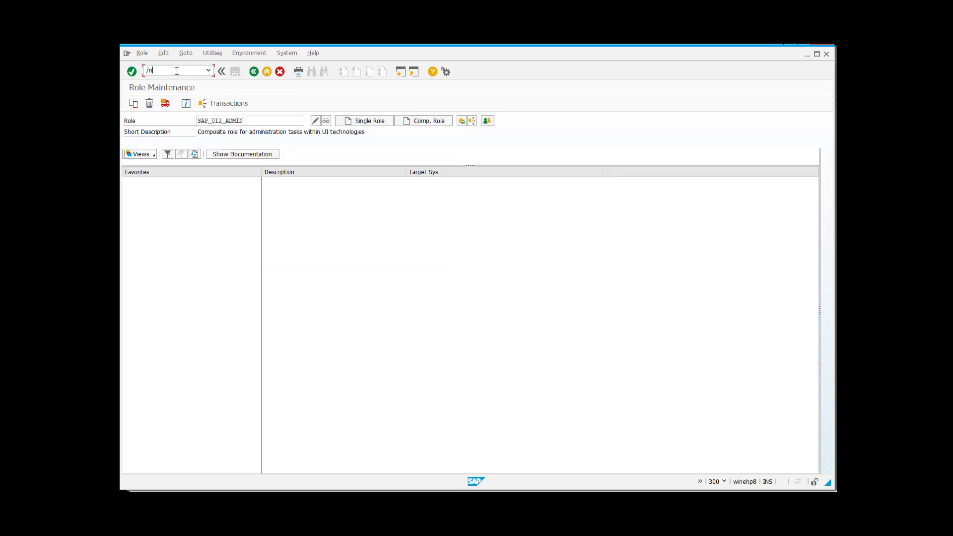
text(/nsicf)
key(Return)
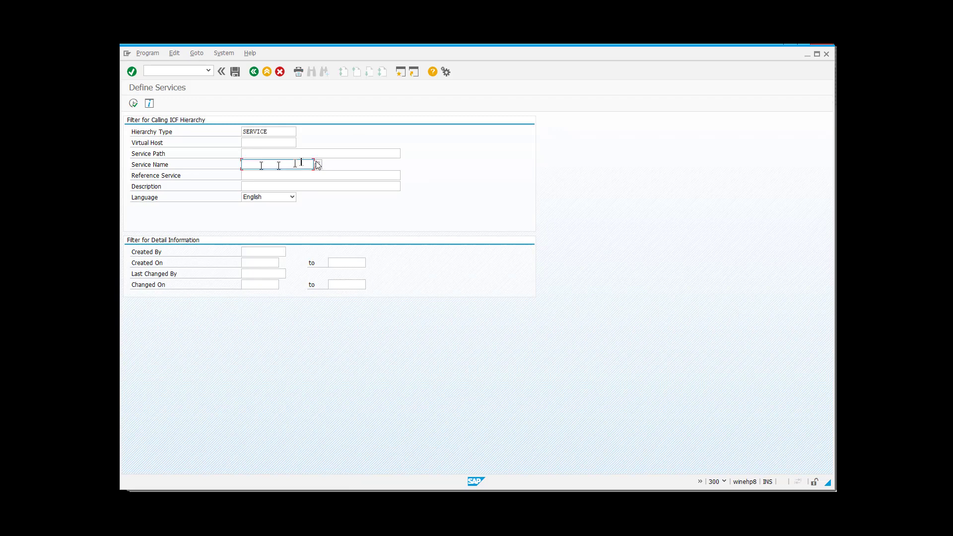
- Filter ICF services by service name GETSERVERINFO
key(F8)
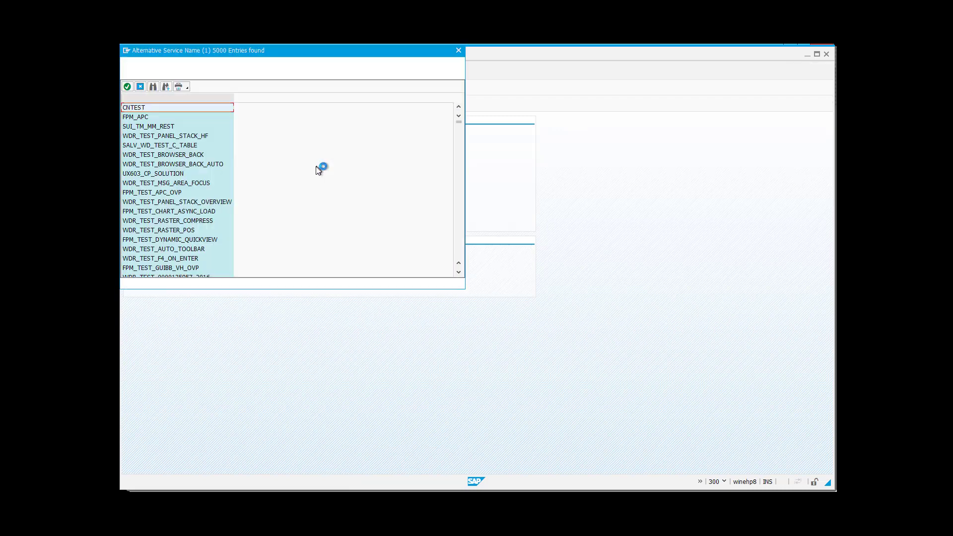
click(219, 76)
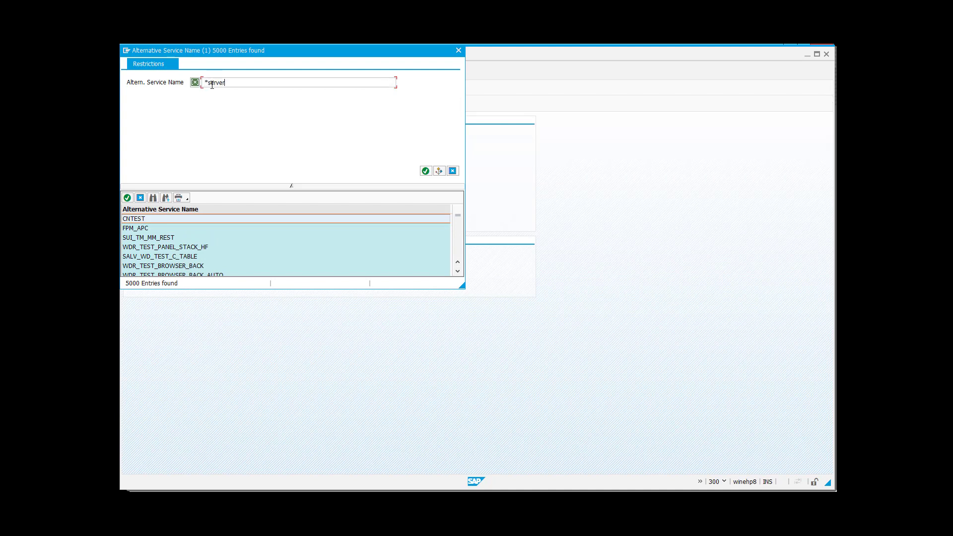
key(Return)
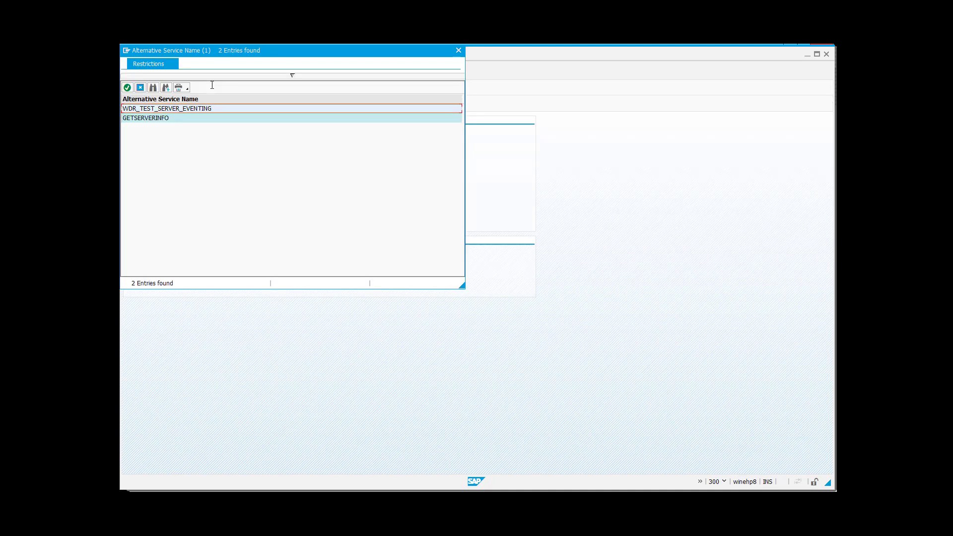
double_click(151, 119)
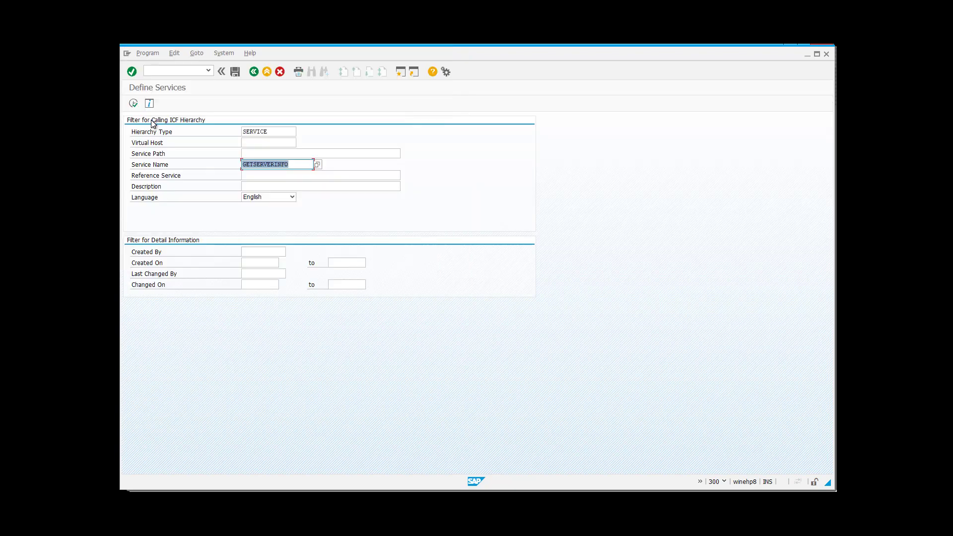
click(134, 104)
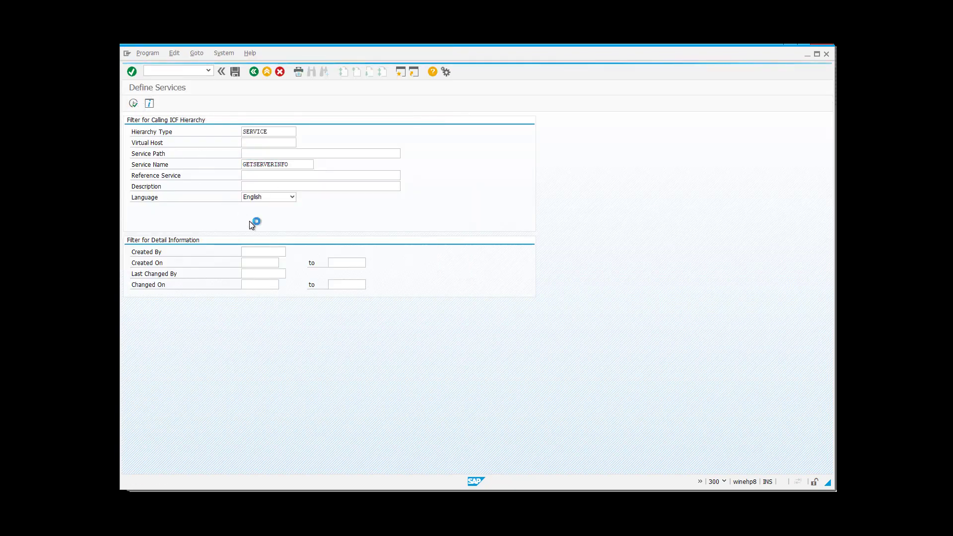
- Activate the es/ina GetServerInfo service and confirm with Yes
click(192, 282)
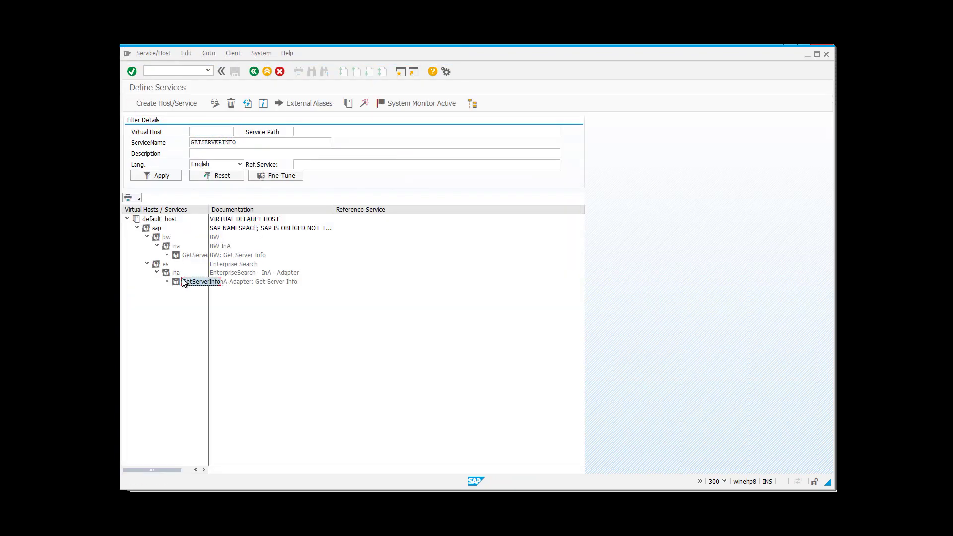
right_click(194, 283)
right_click(195, 283)
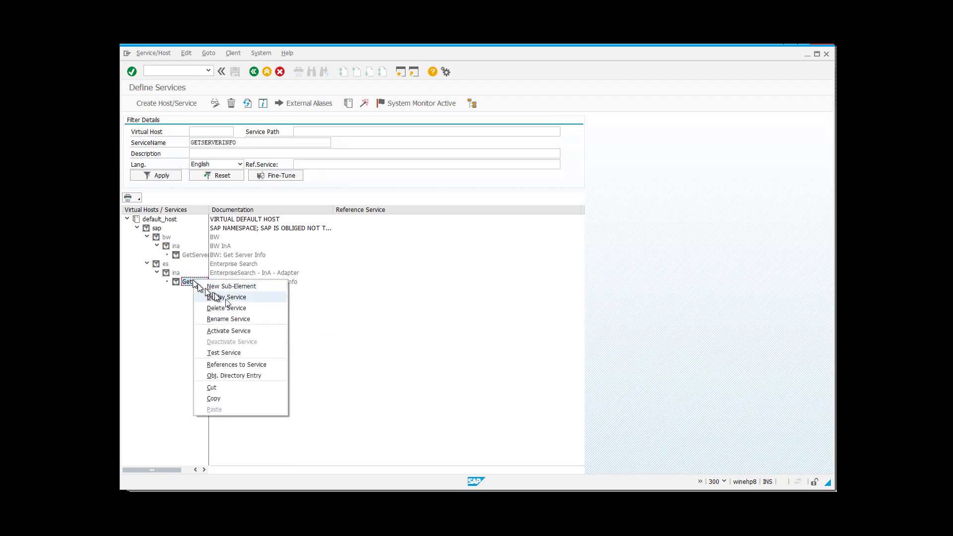
click(234, 329)
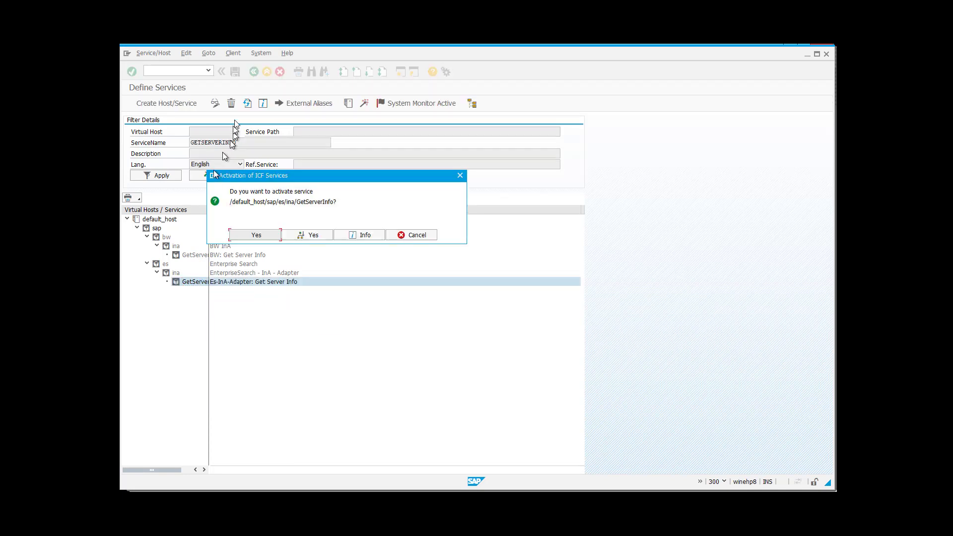
click(313, 235)
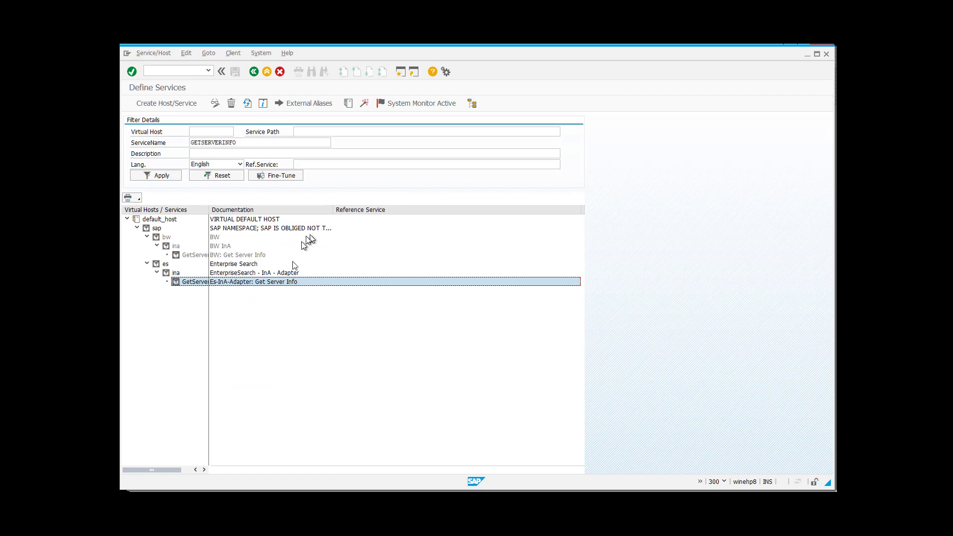
- Switch to Chrome and reload the Fiori Launchpad home page
click(256, 71)
click(339, 498)
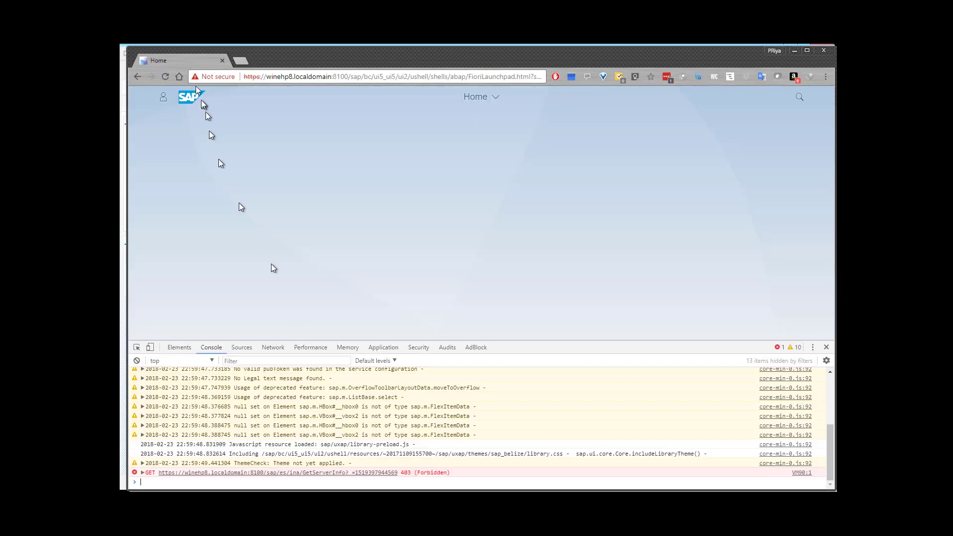
click(164, 74)
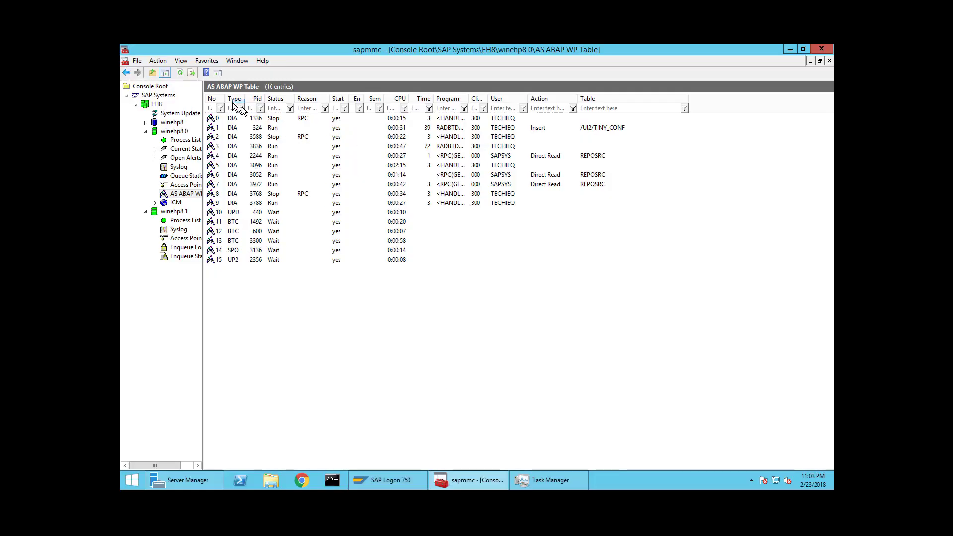
- Refresh the AS ABAP WP Table in the Management Console
click(181, 73)
click(182, 74)
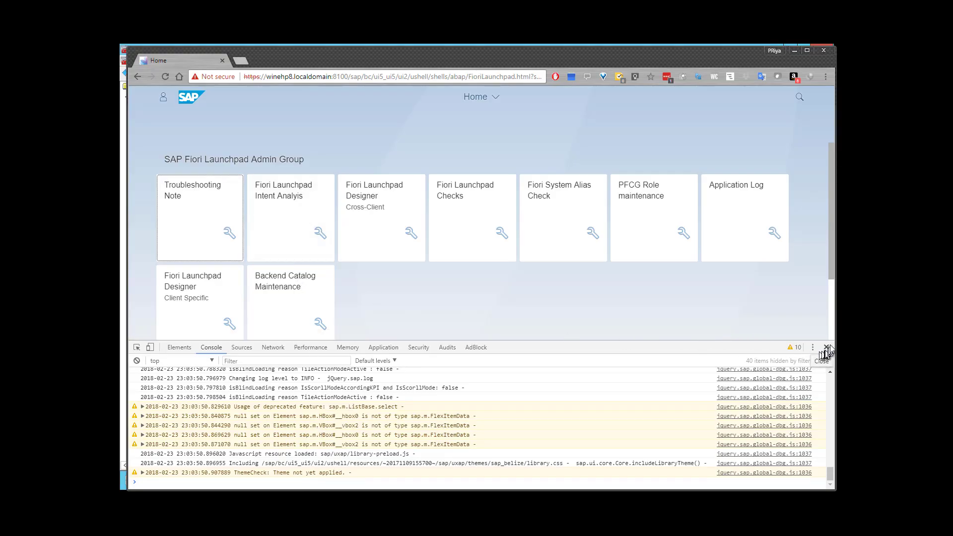
- Close DevTools, then open and close the user's Me Area on the launchpad
click(827, 349)
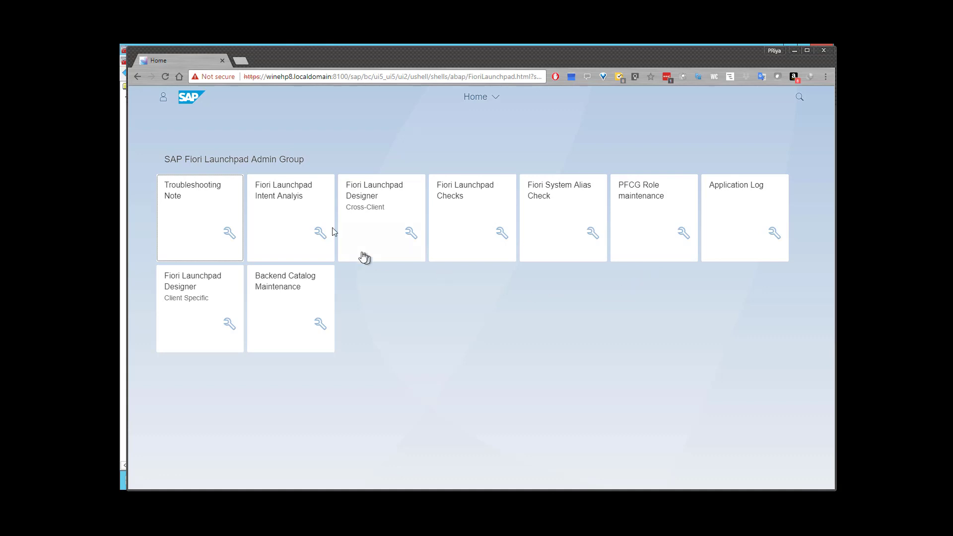
click(163, 97)
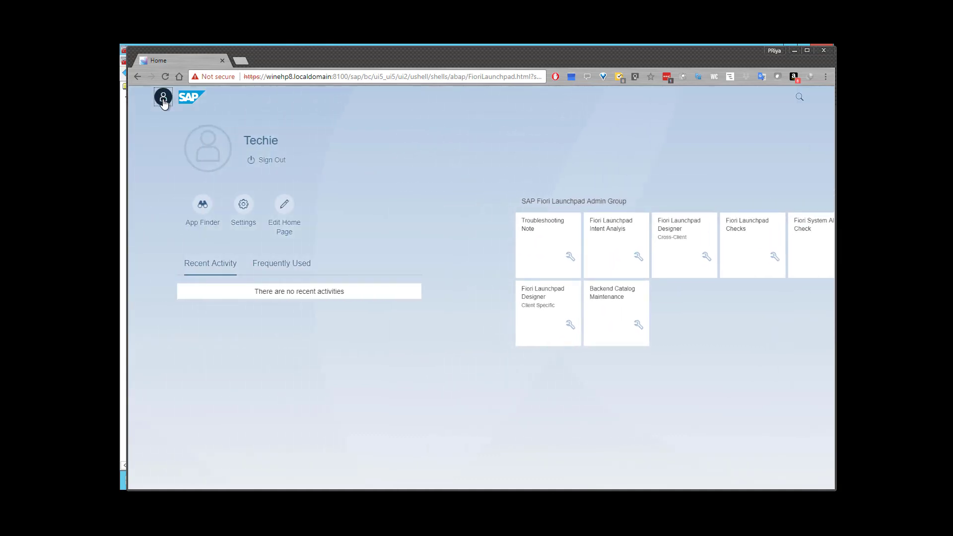
click(163, 99)
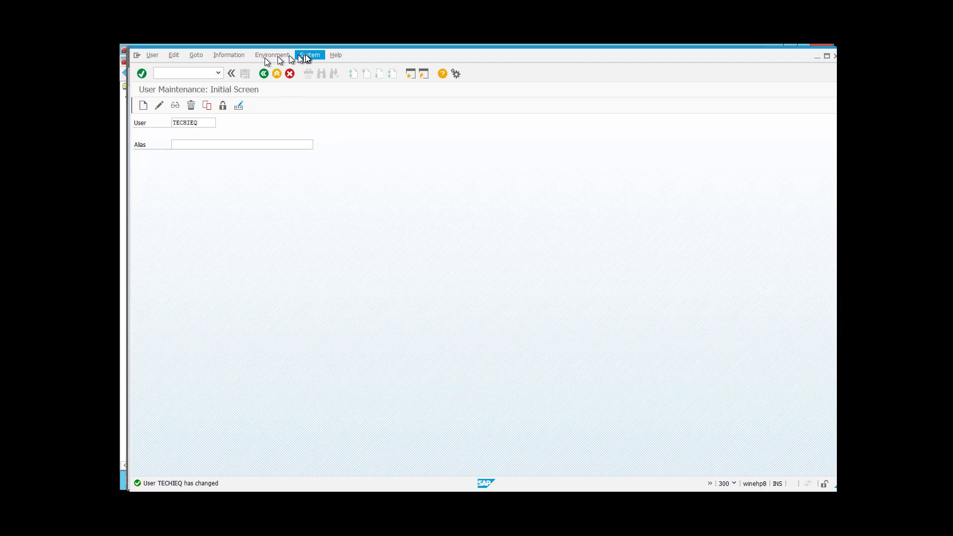
- Open System > Status and show the installed software version details
click(310, 55)
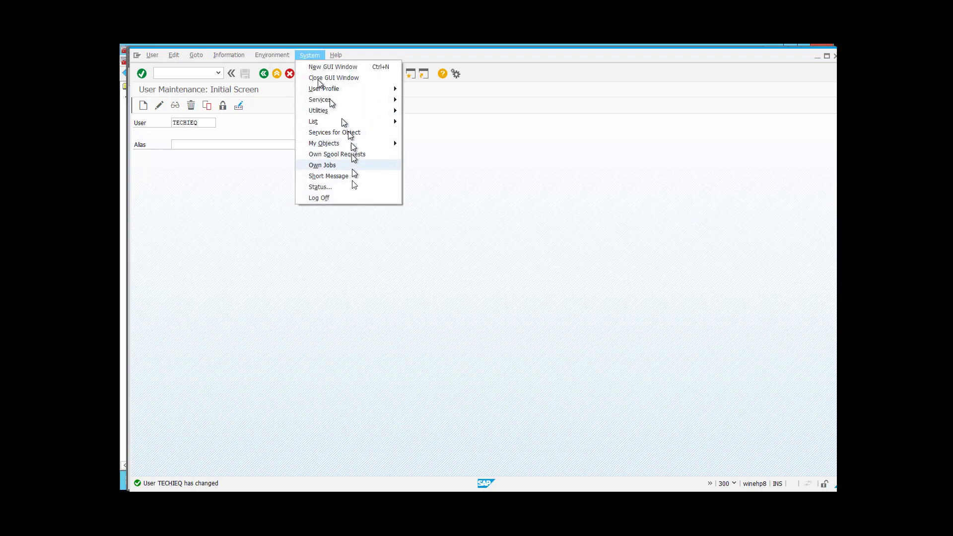
click(352, 186)
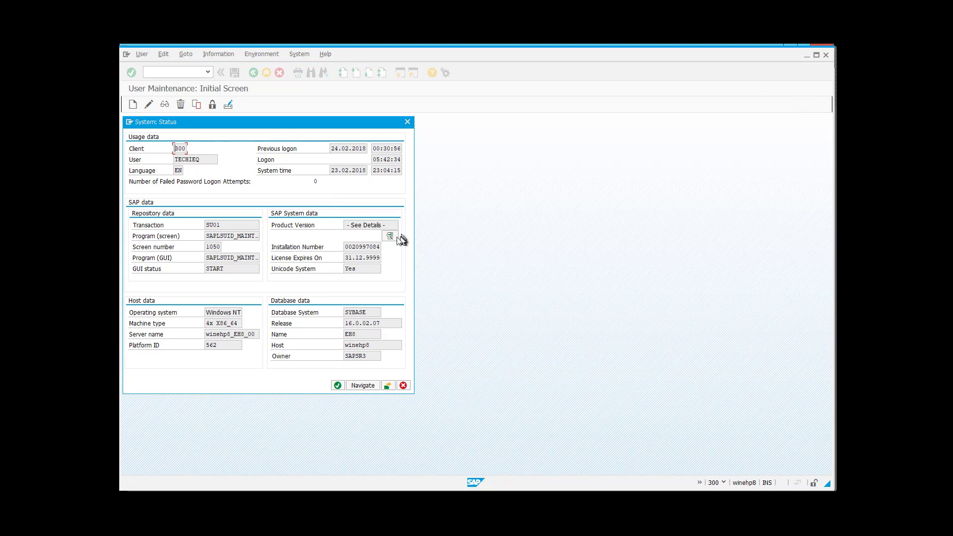
click(389, 236)
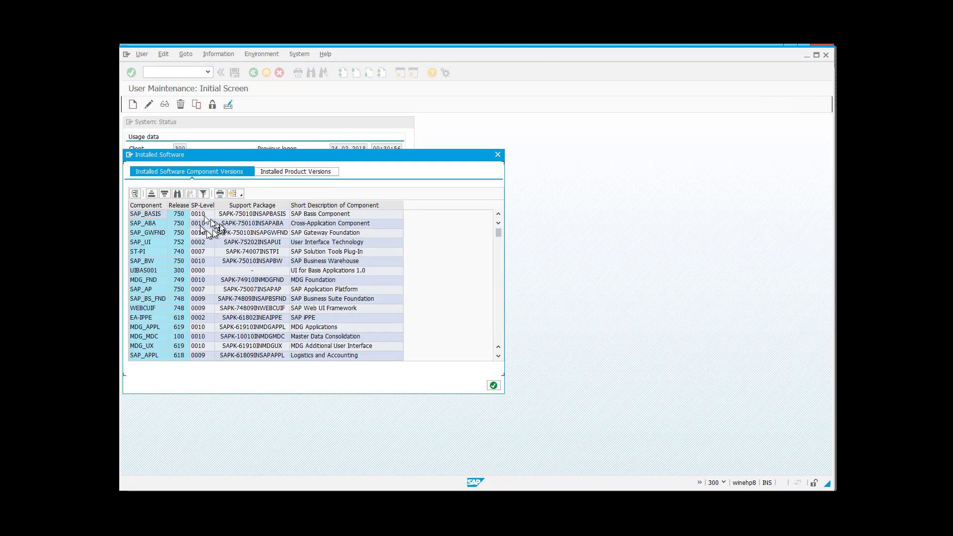
- Check SAP_GWFND and SAP FIORI FRONT-END SERVER 4.0 versions, then close the dialog
click(158, 233)
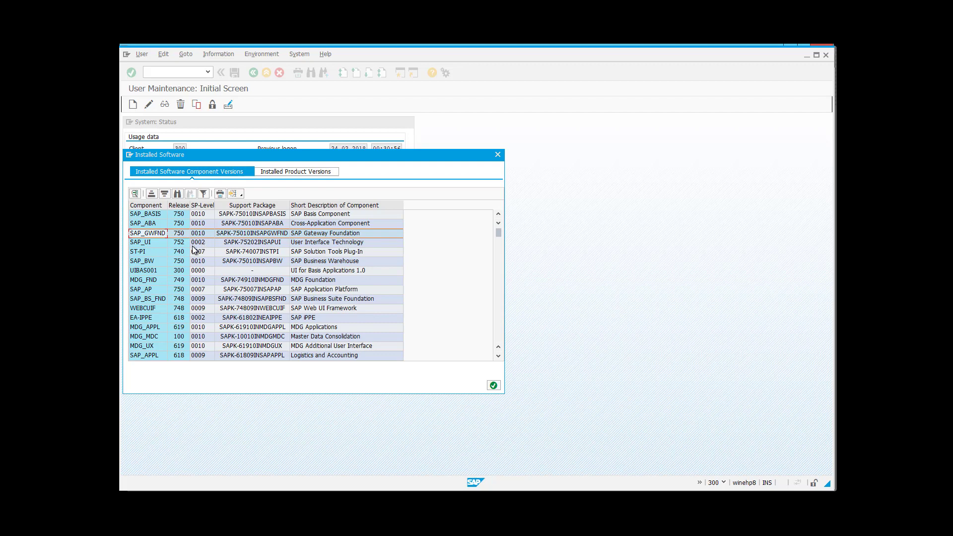
click(288, 172)
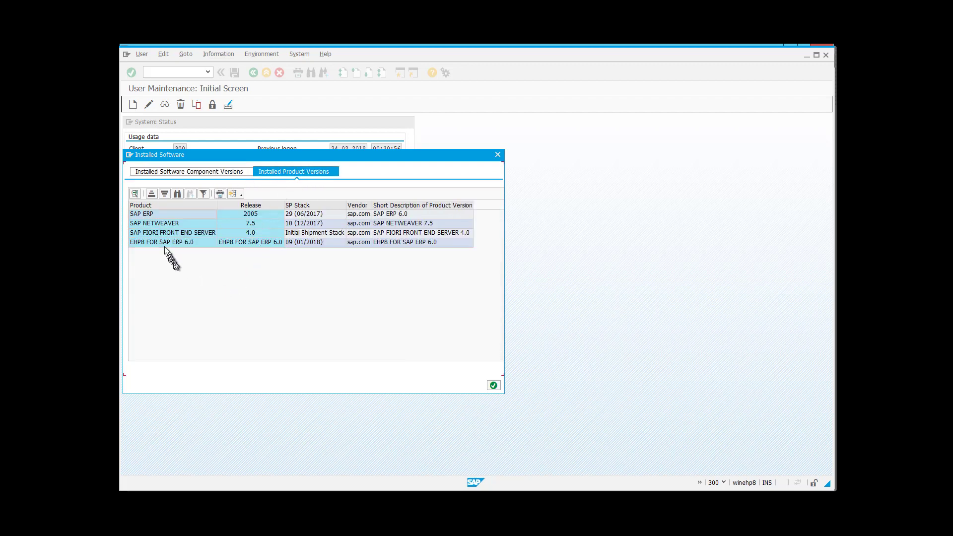
click(154, 232)
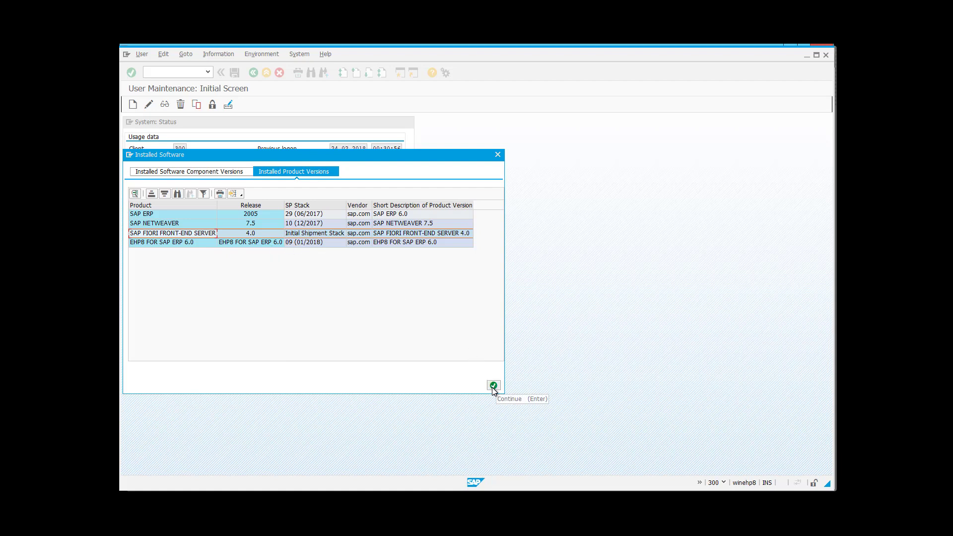
click(498, 157)
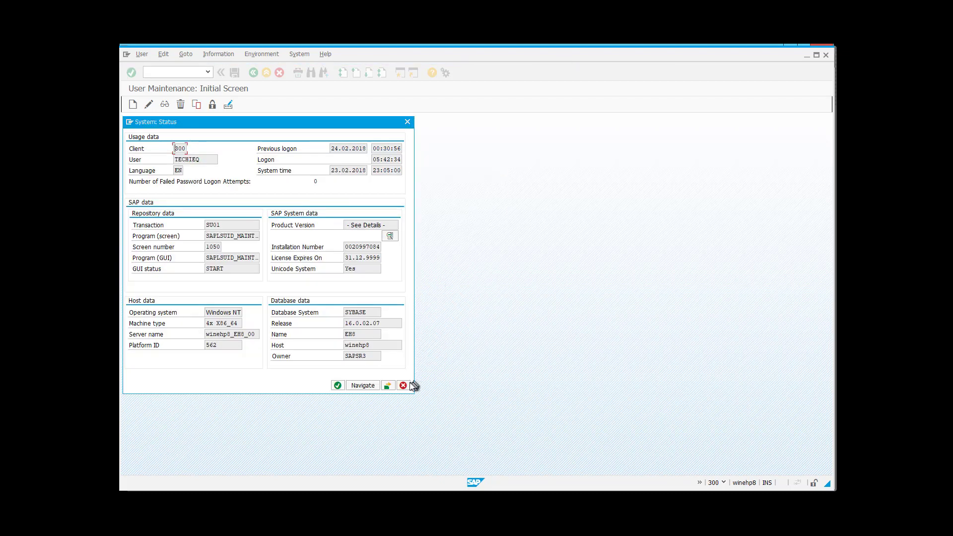